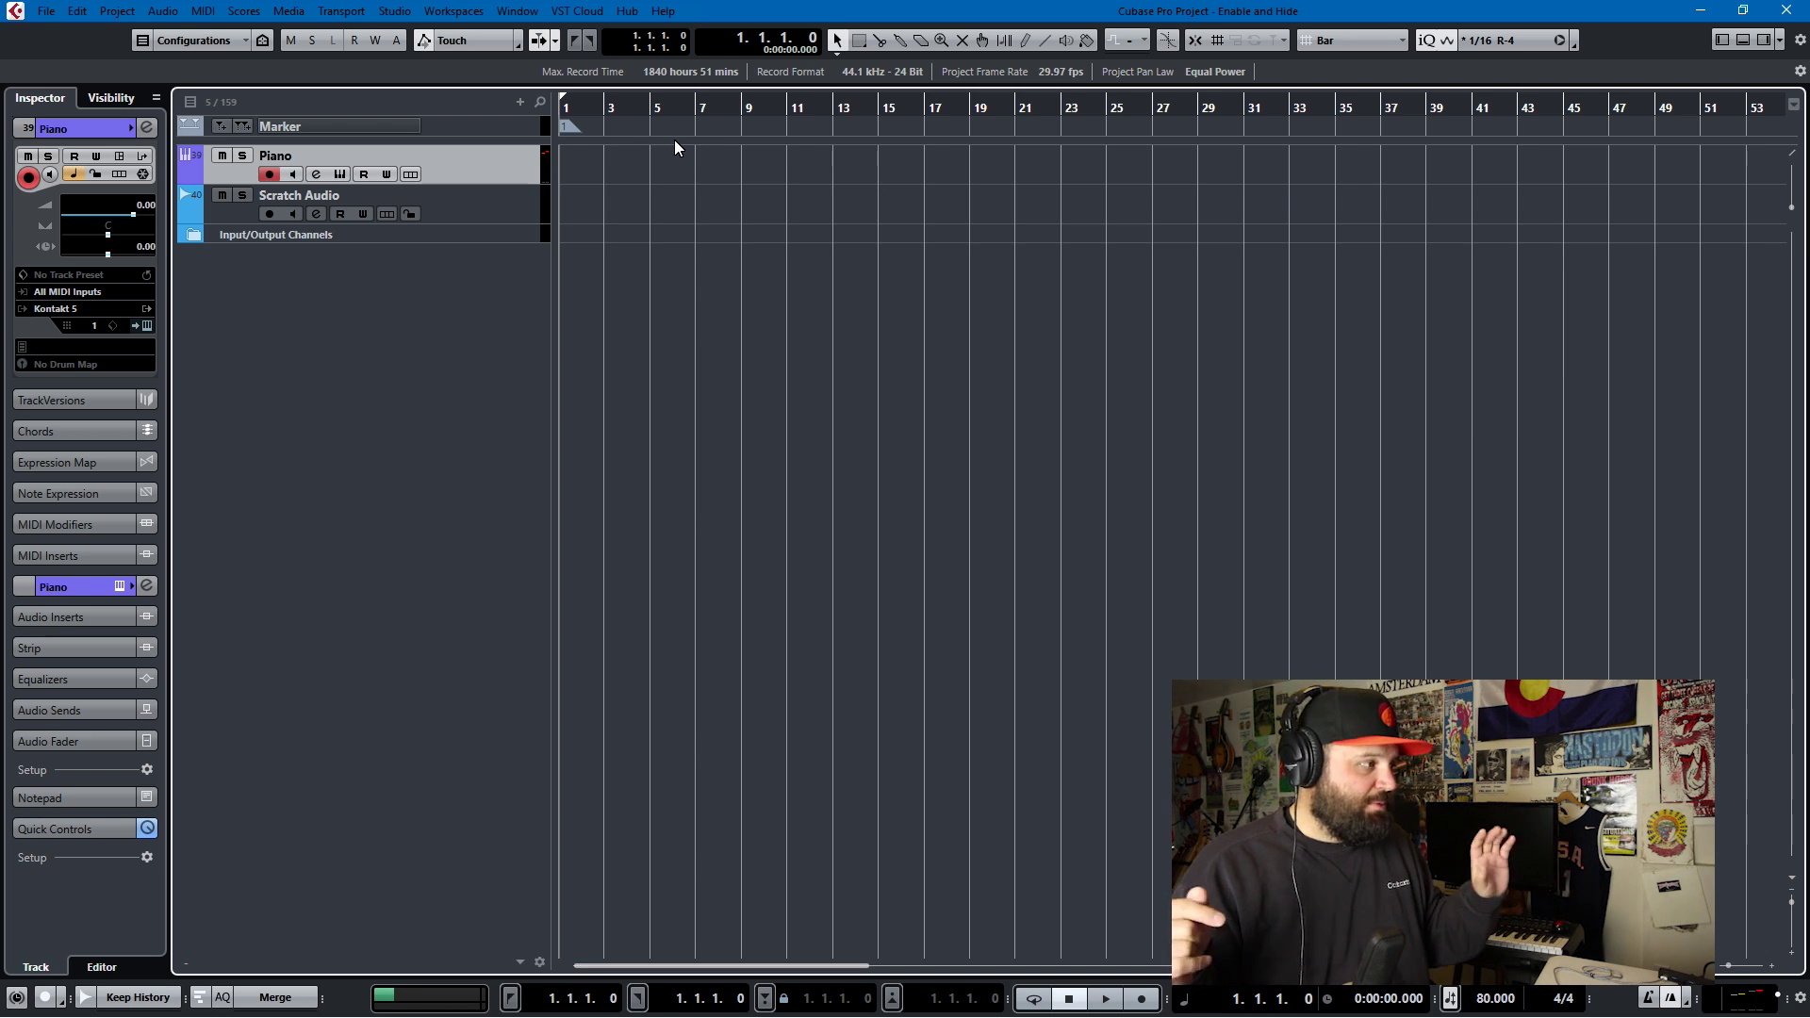
- In the Visibility tab, tick the BAND folder and expand BAND INST and Drums
click(115, 98)
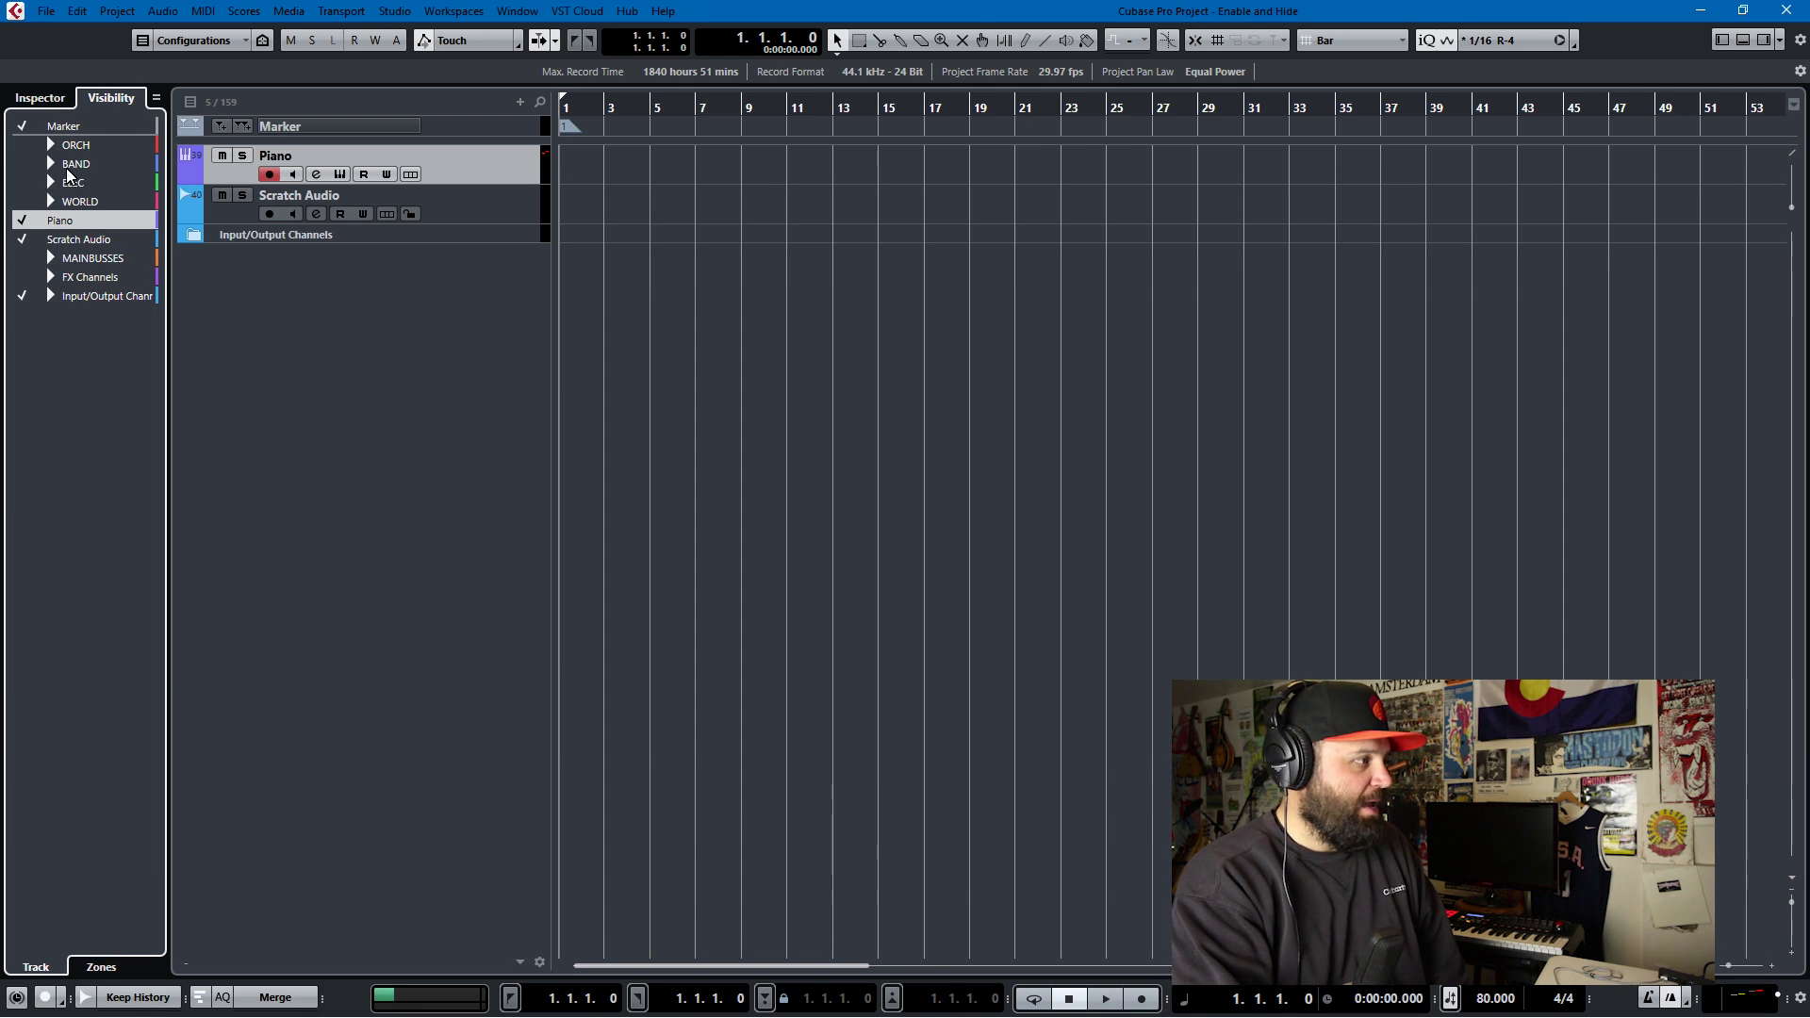
click(49, 165)
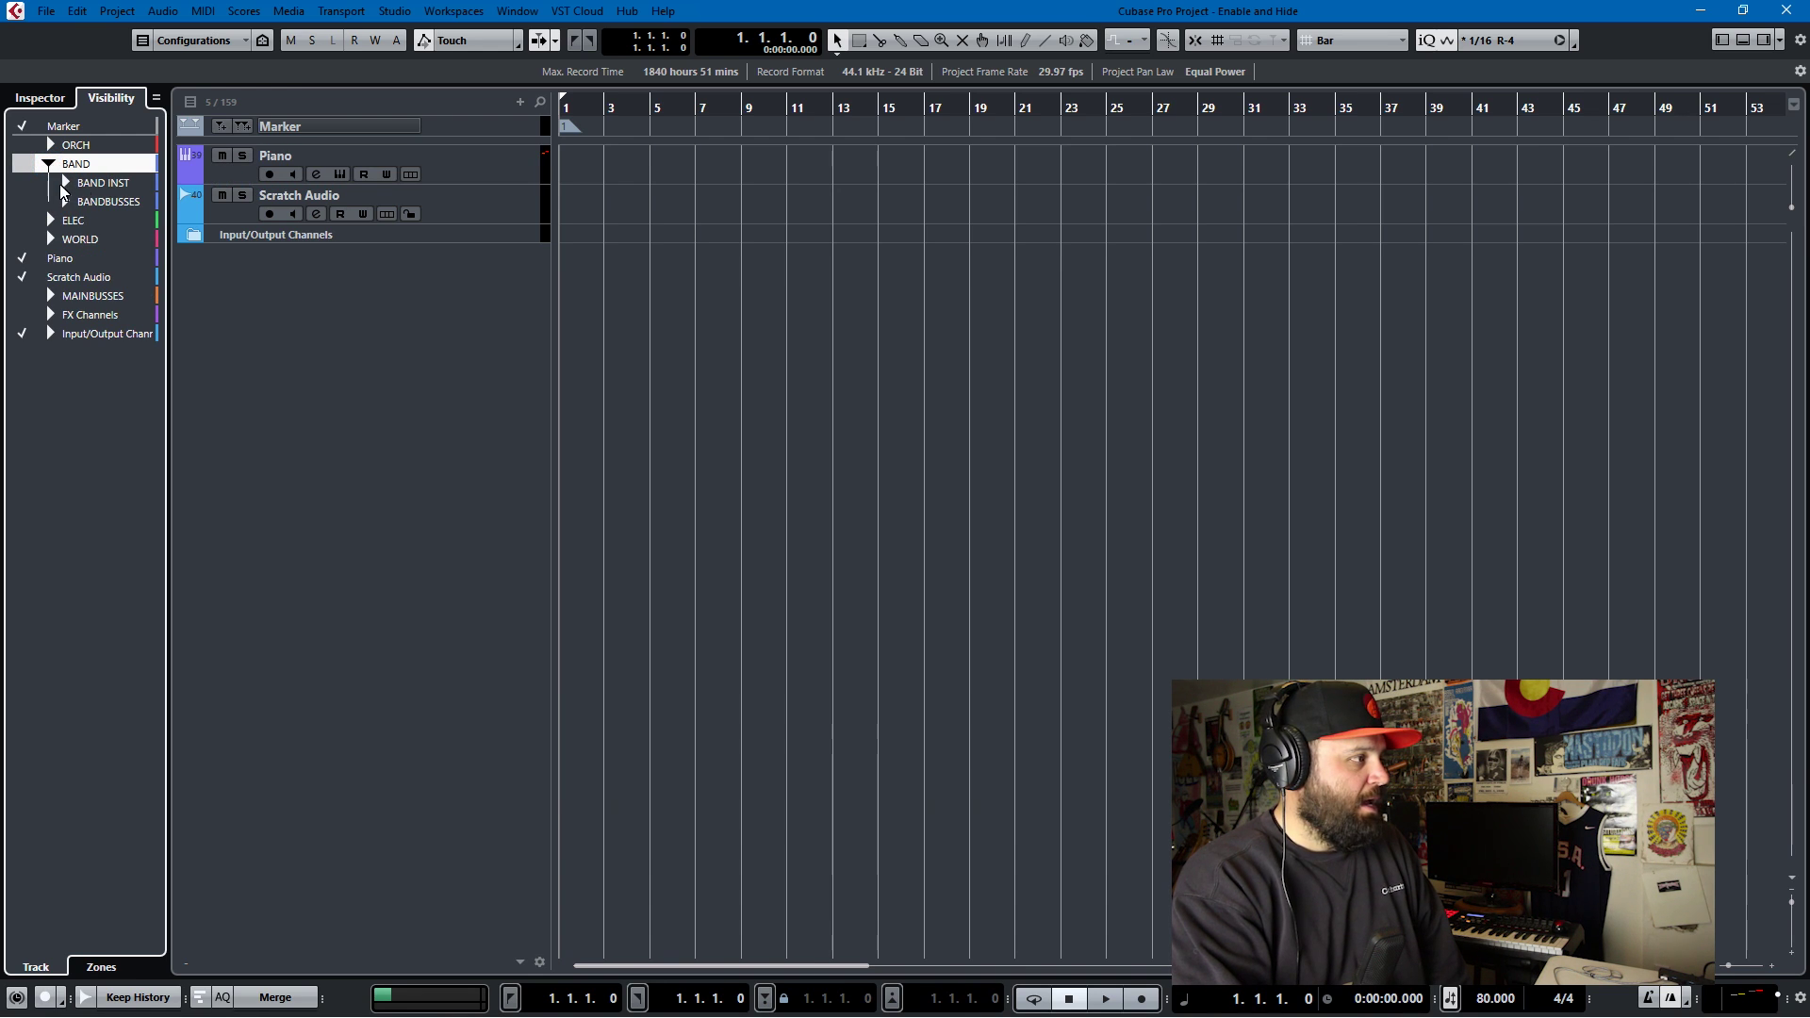
click(25, 185)
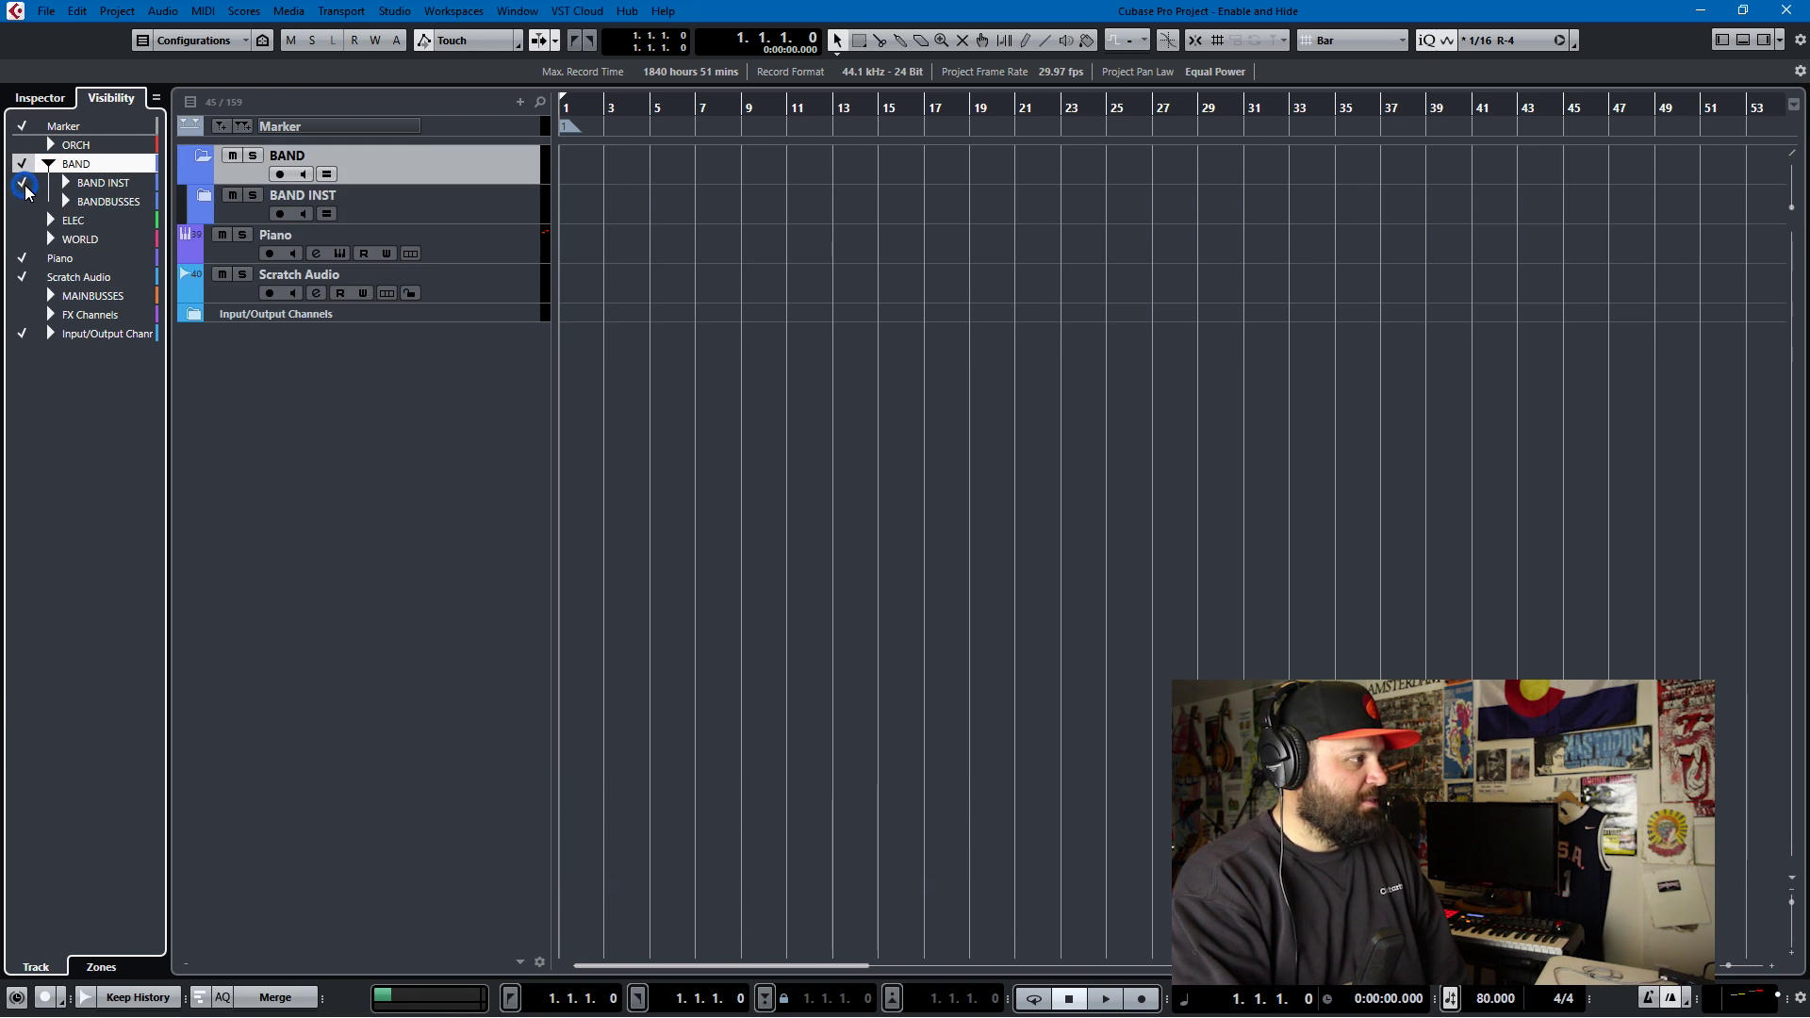
click(204, 196)
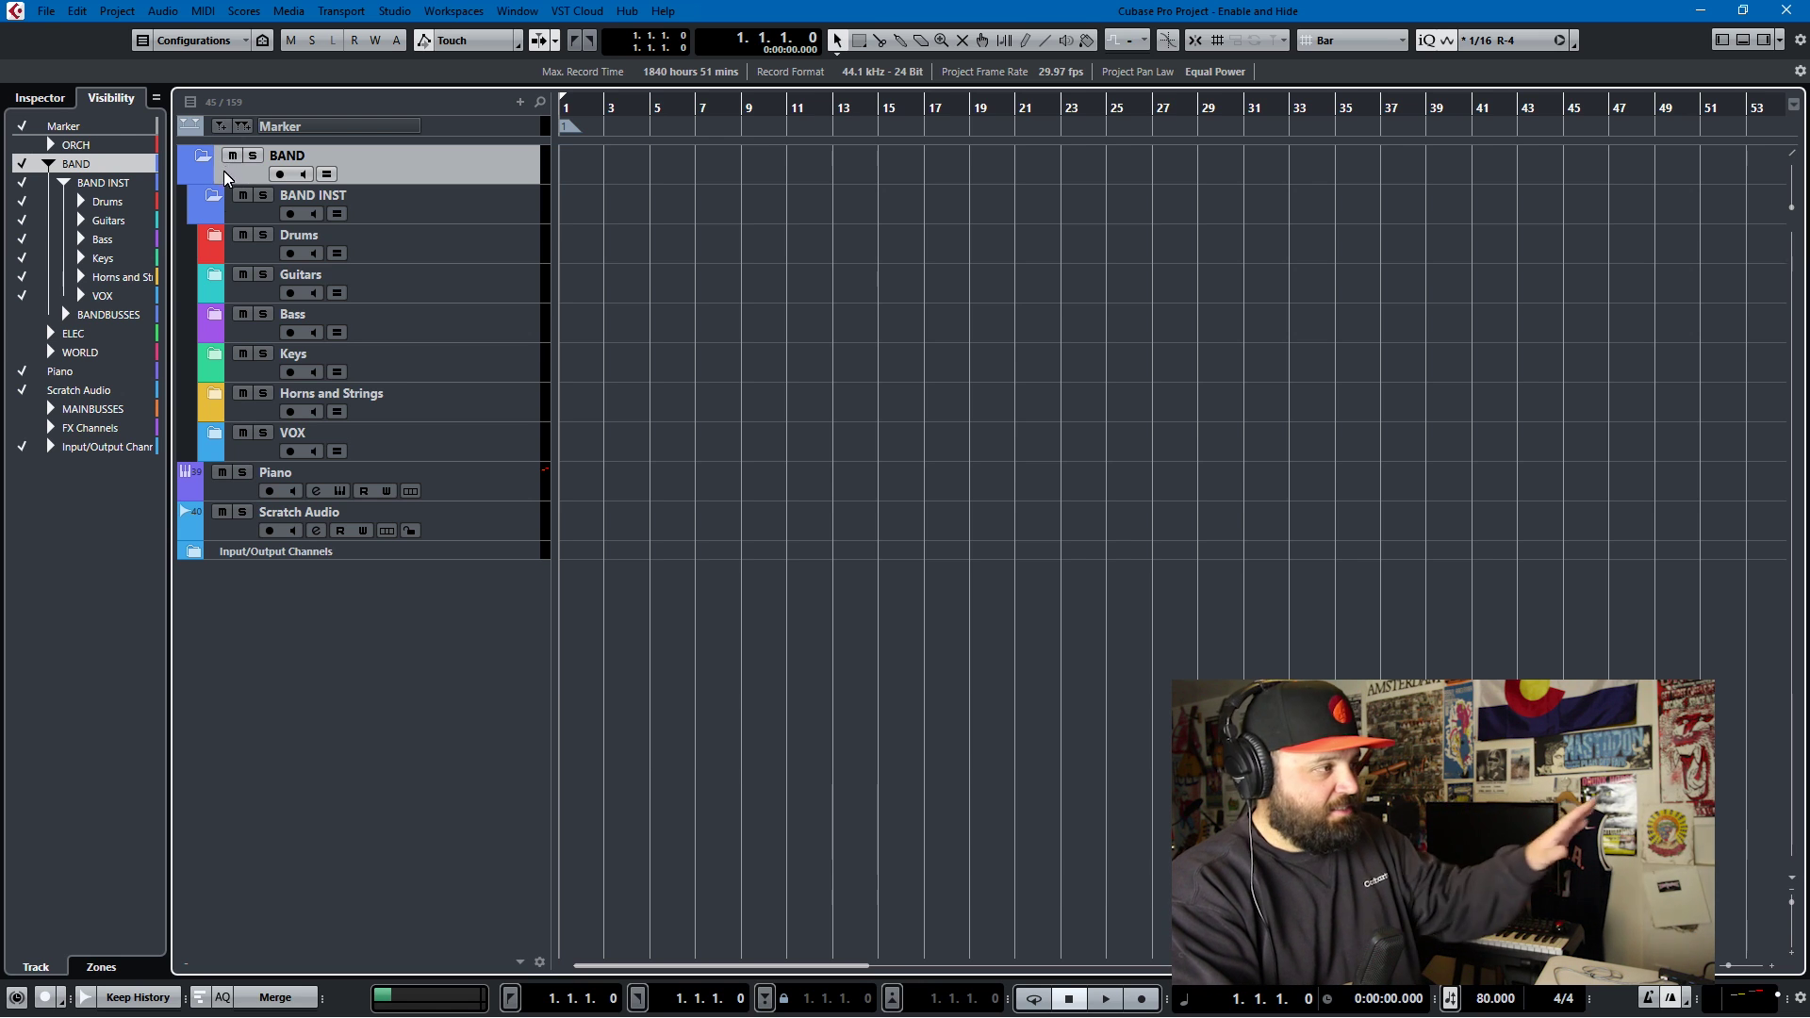
click(221, 237)
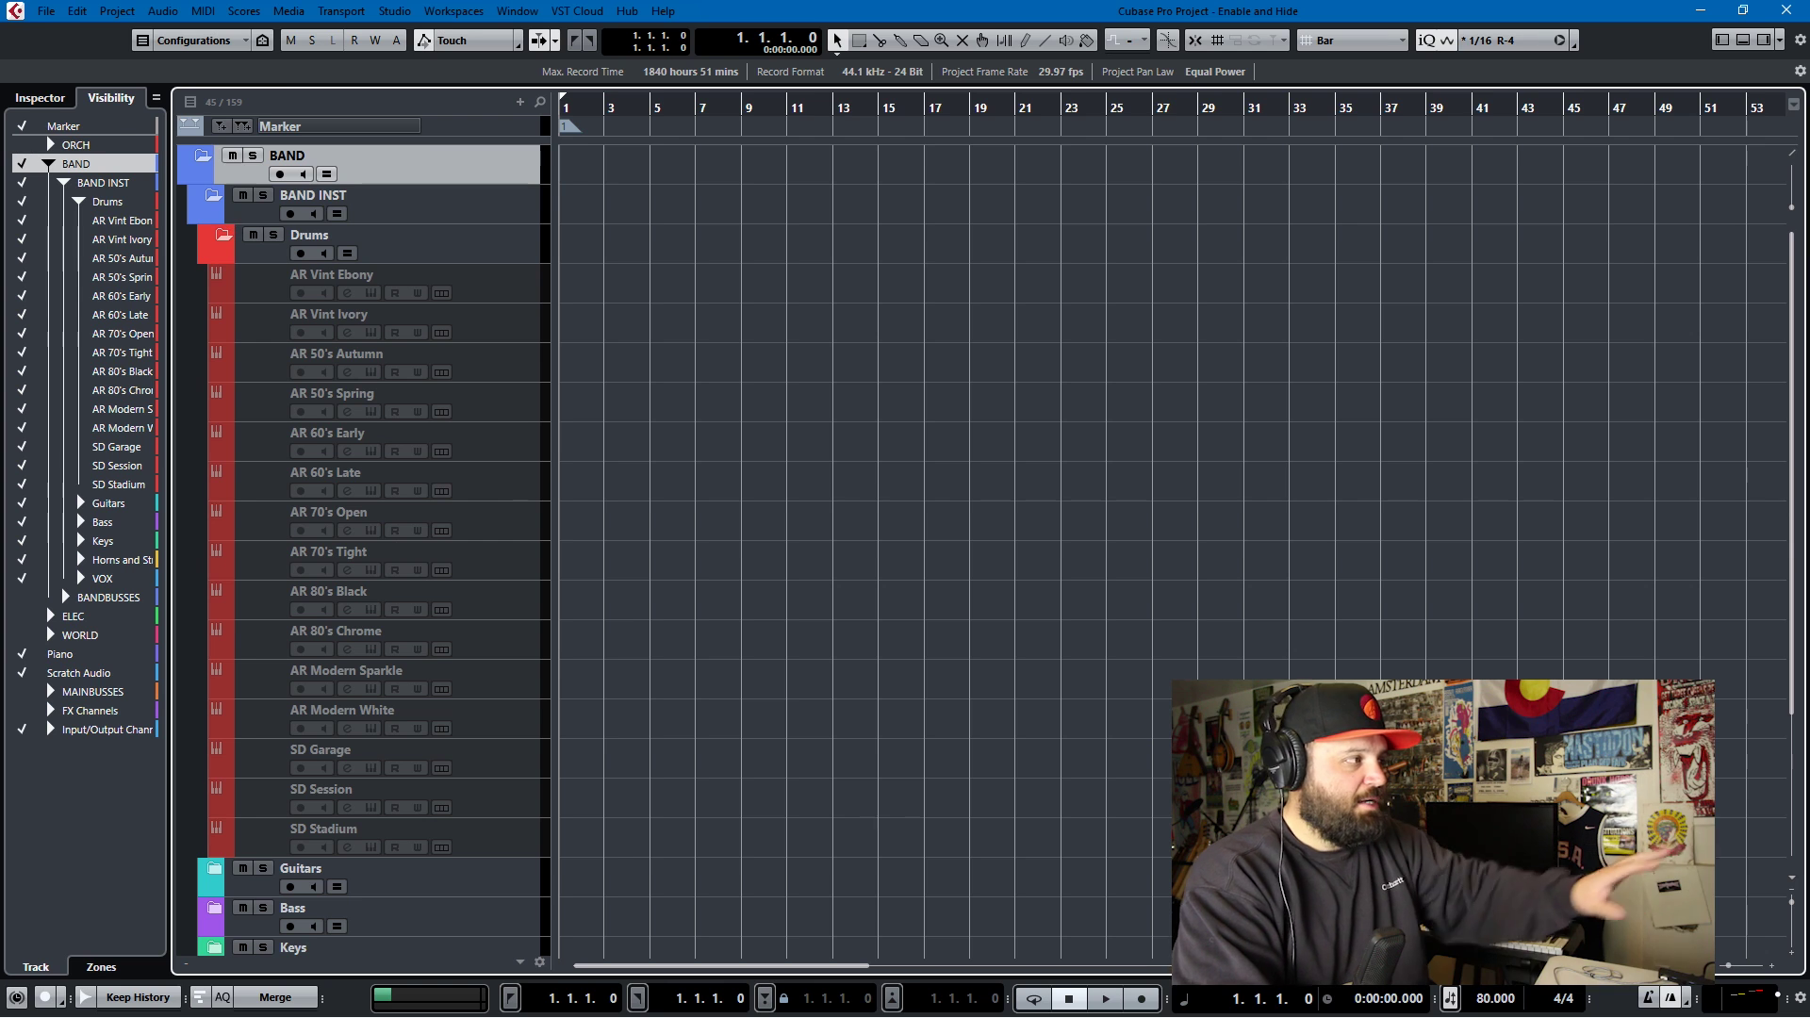
click(45, 11)
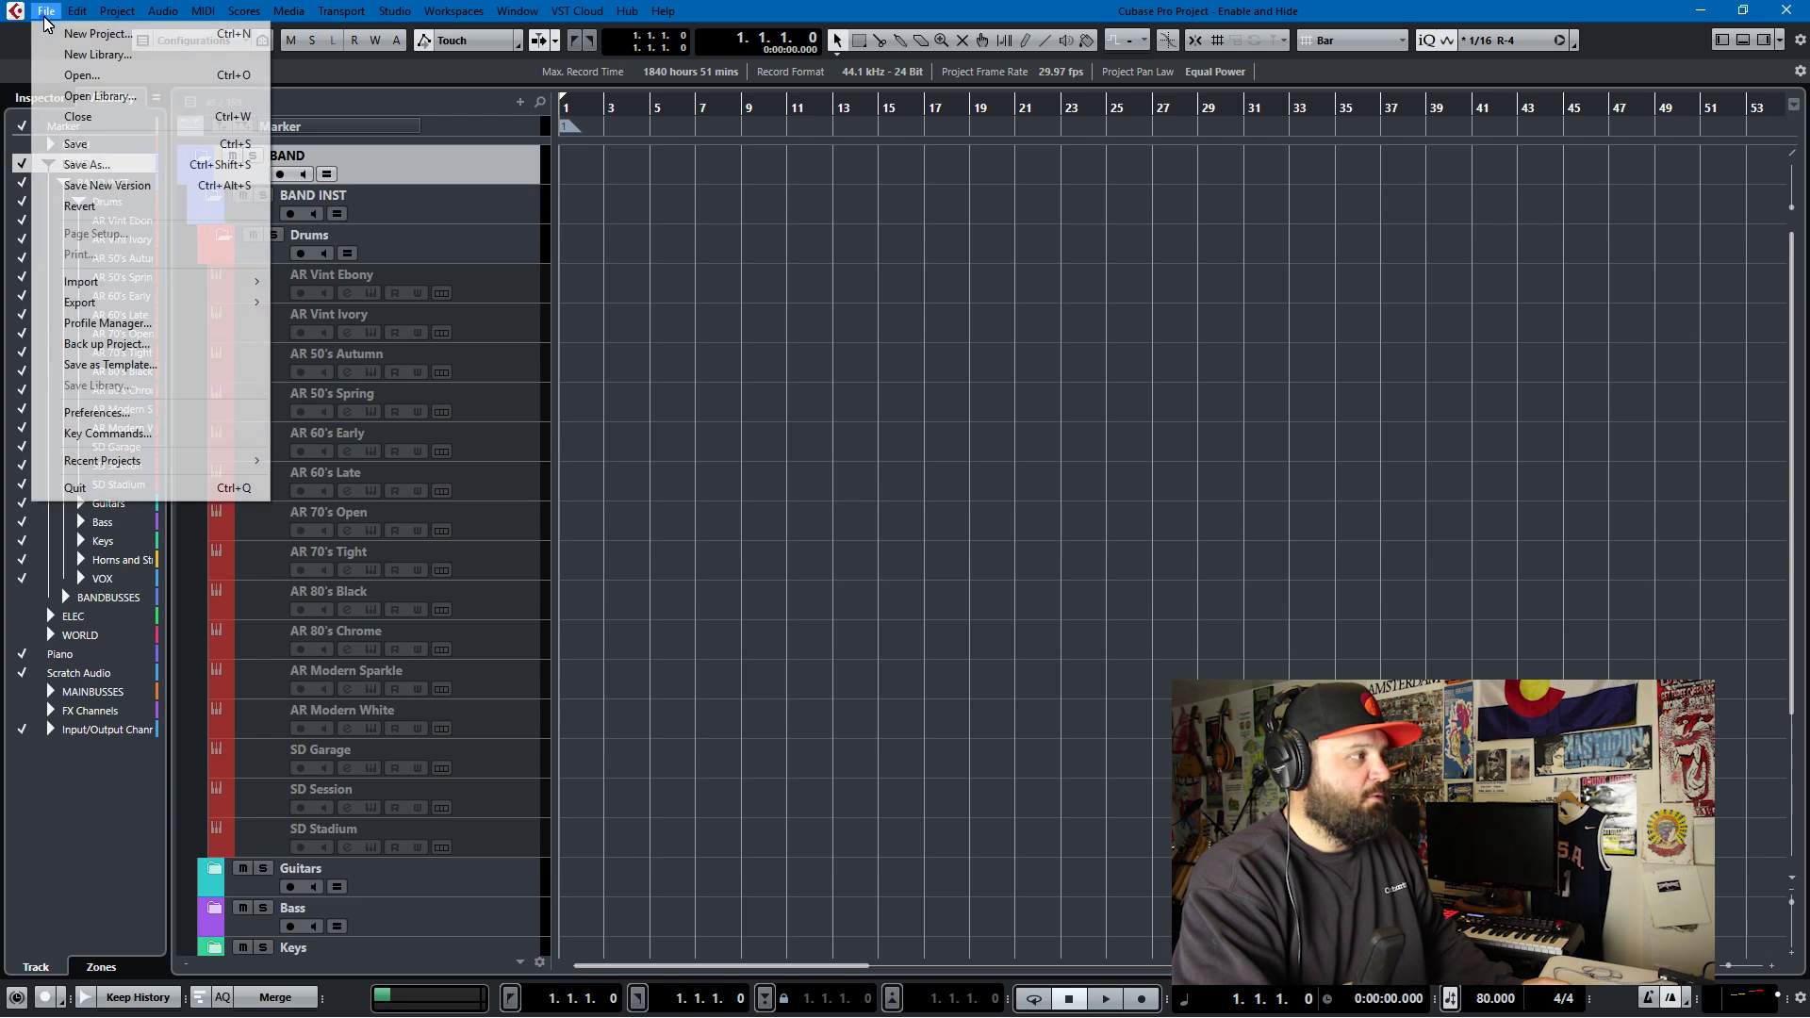
- Search the Key Commands for 'enable' and step through the matches to Disable/Enable Track
click(102, 439)
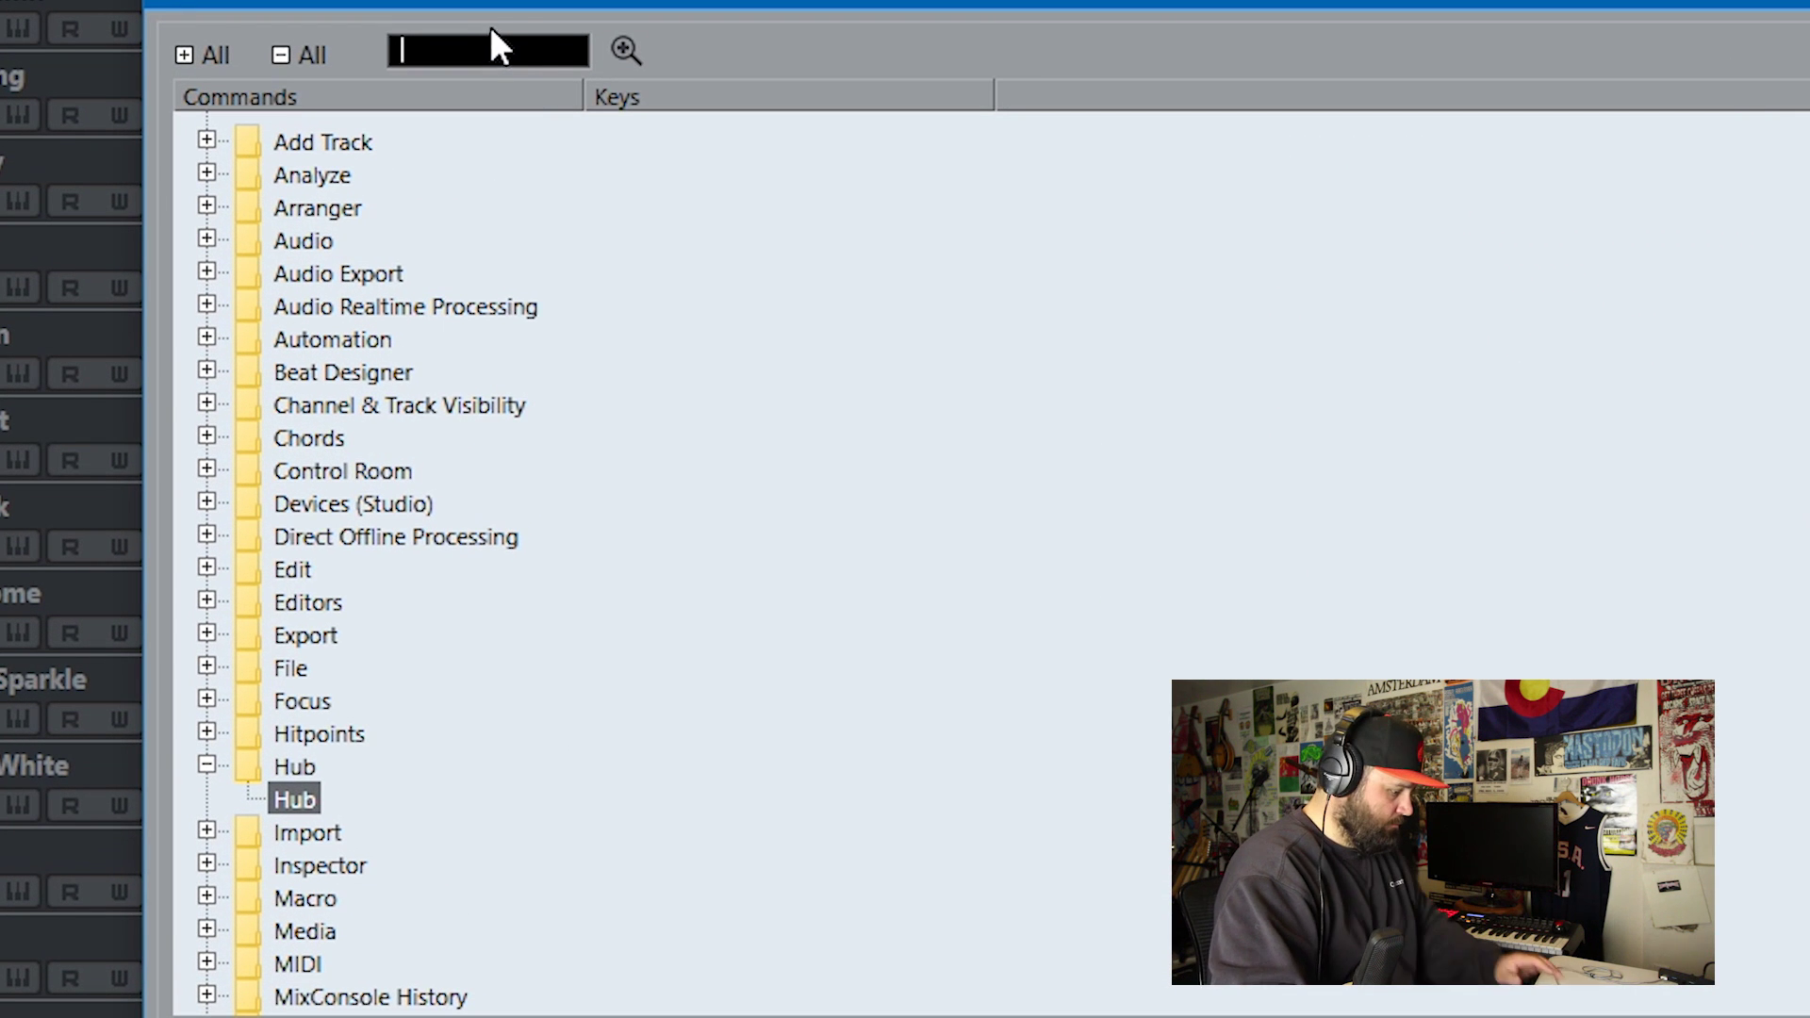
text(en)
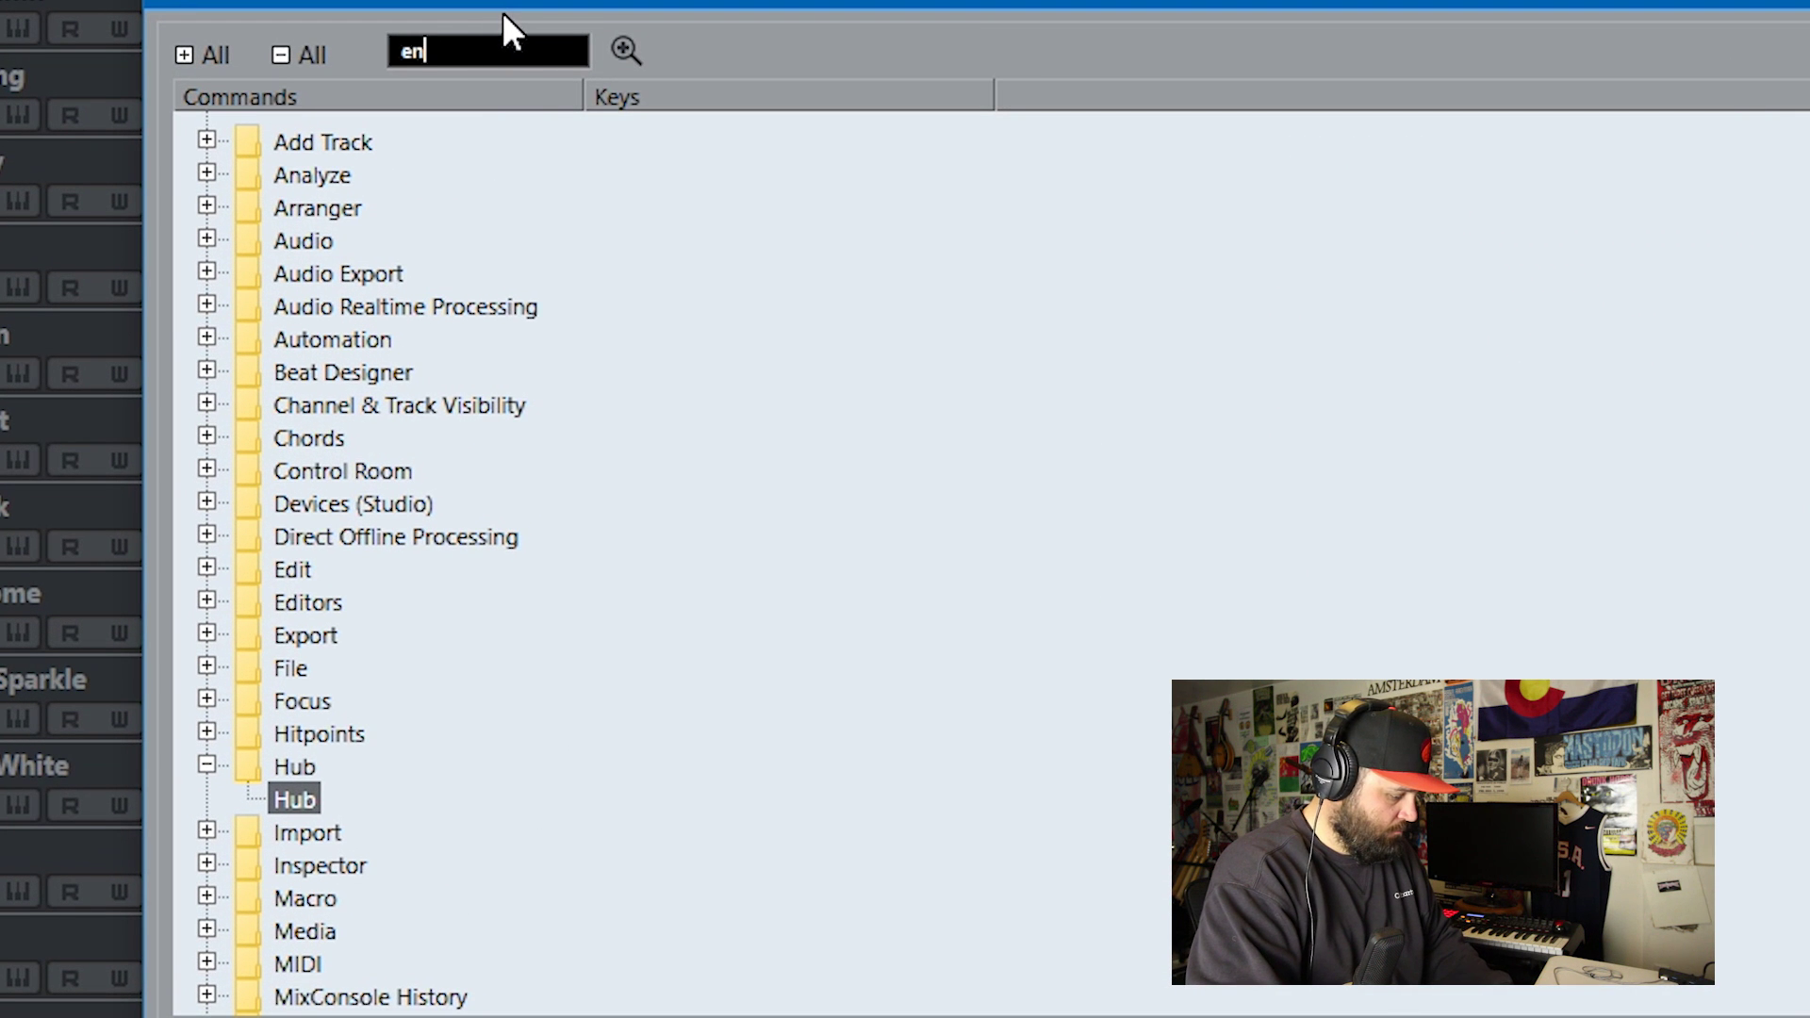
text(abl)
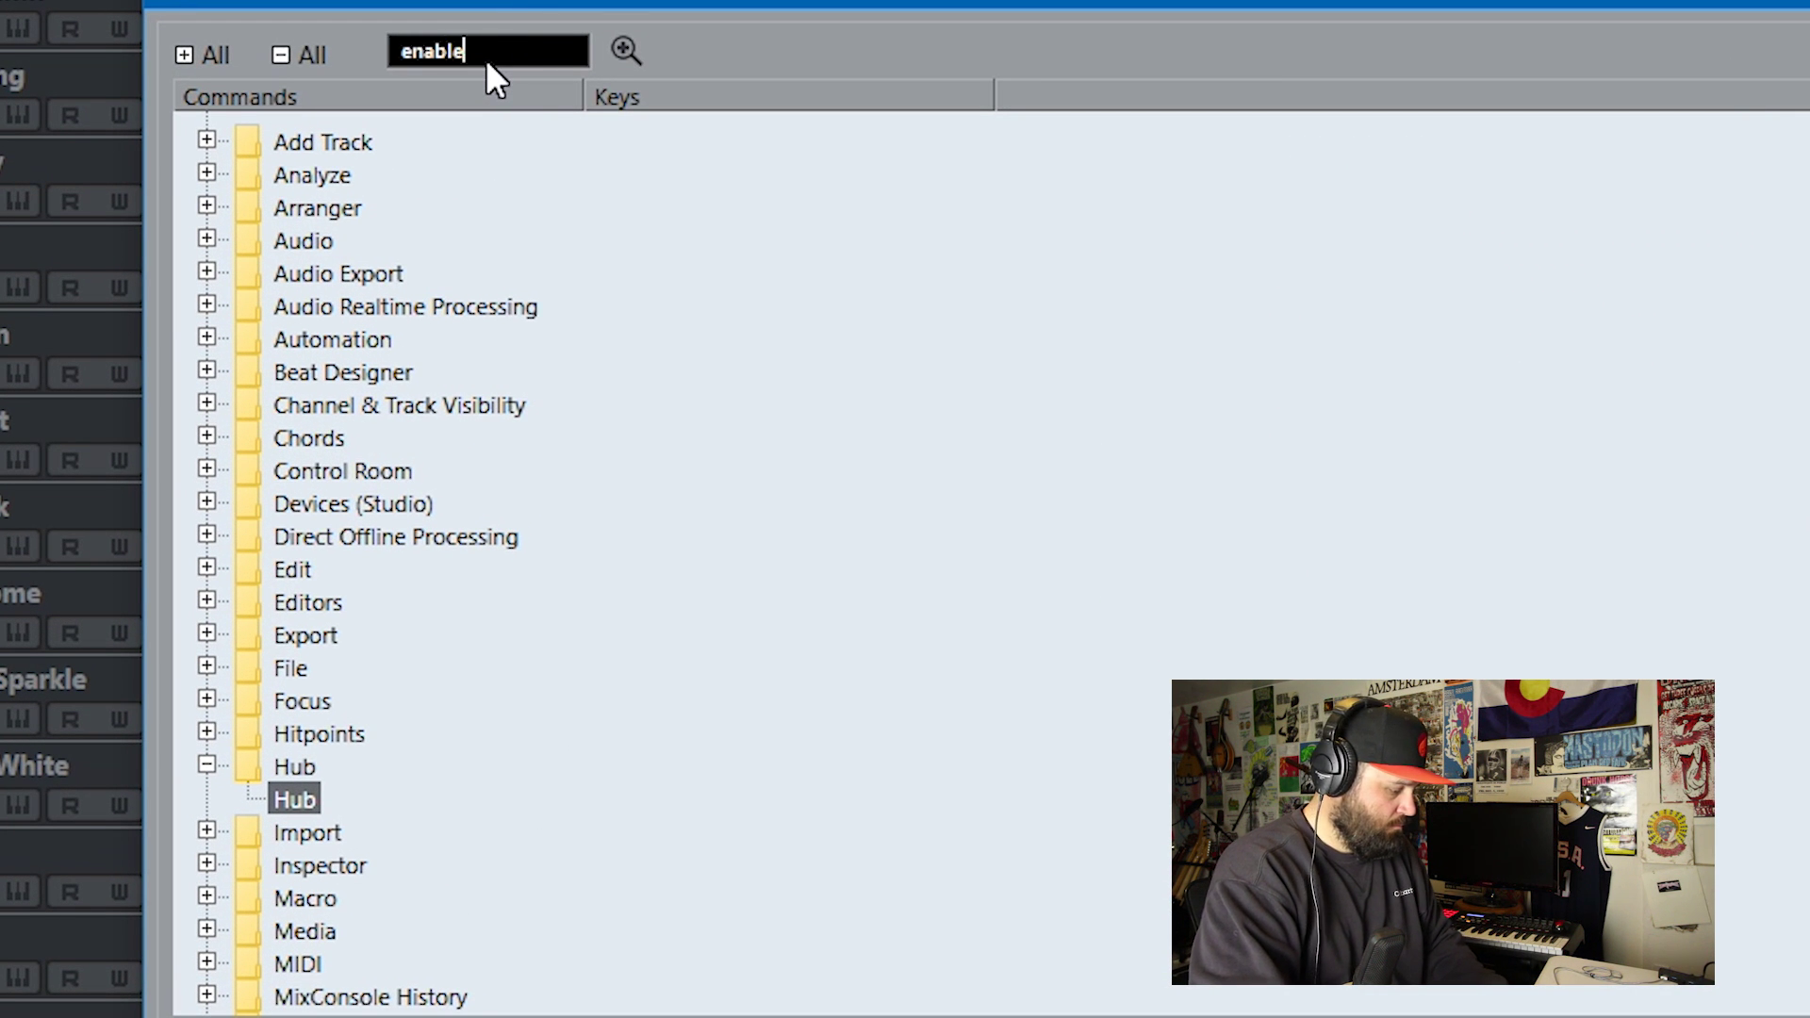
text(e)
key(Return)
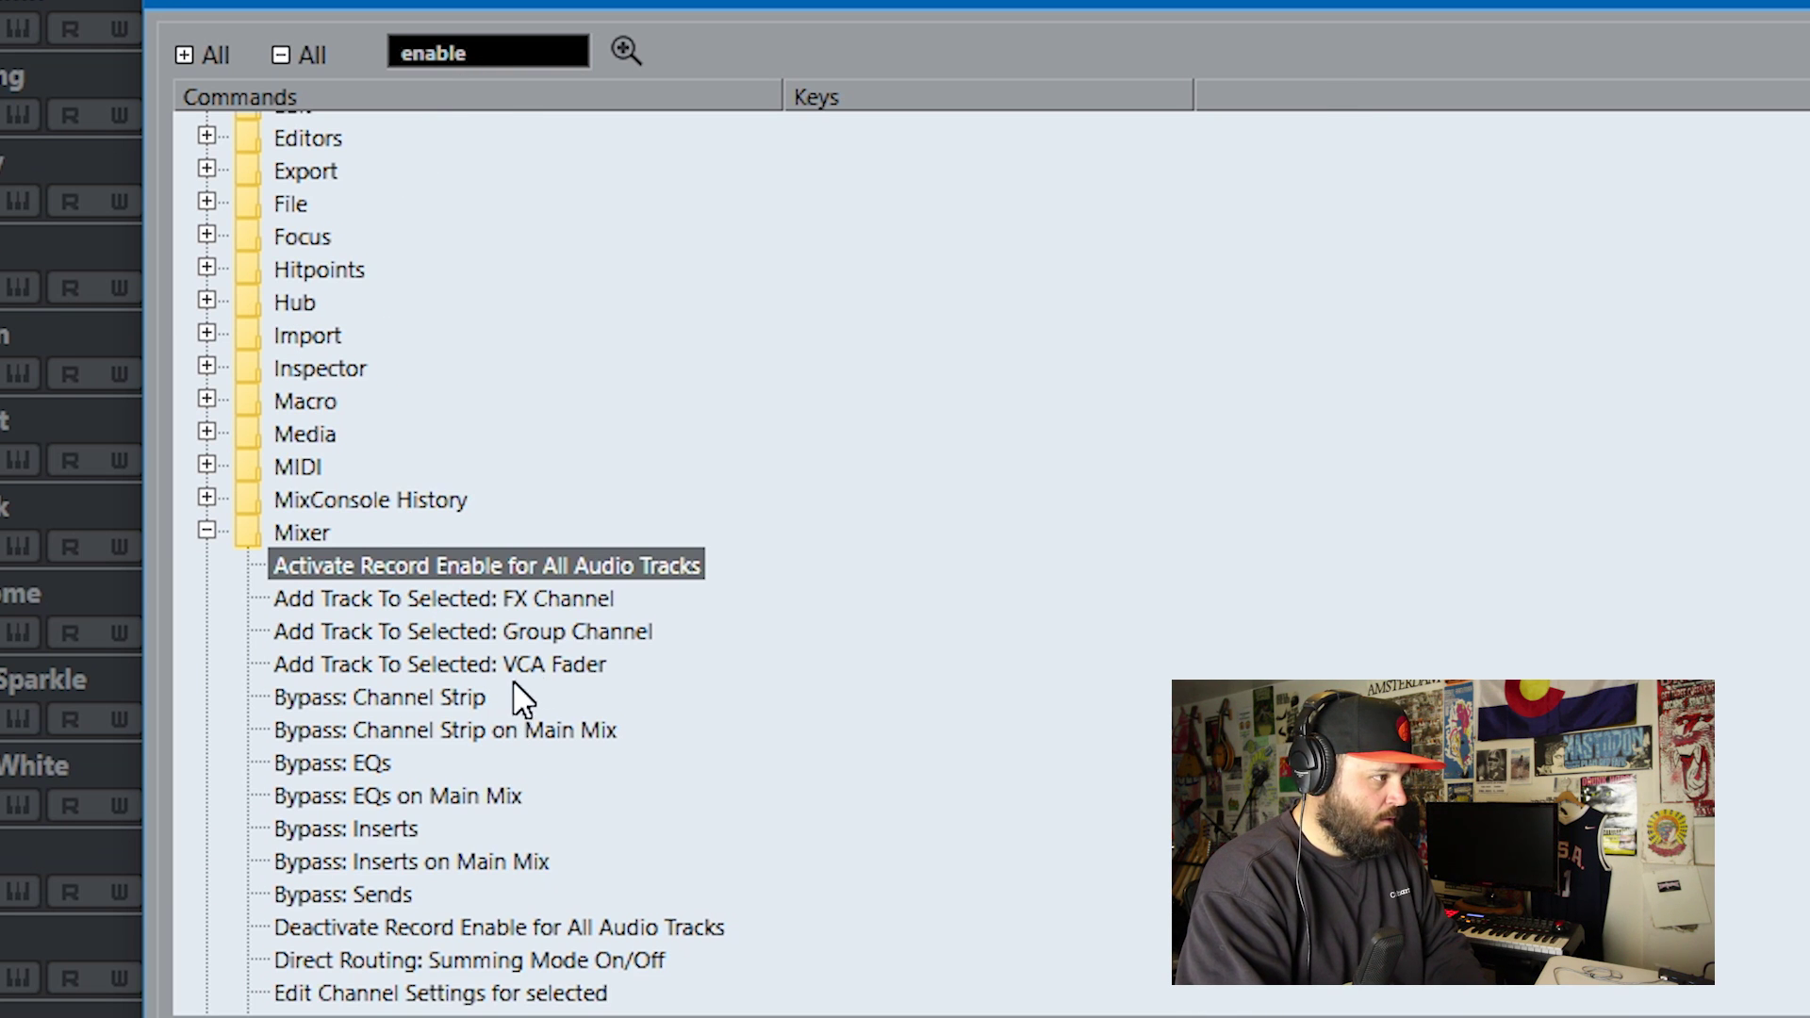
click(615, 47)
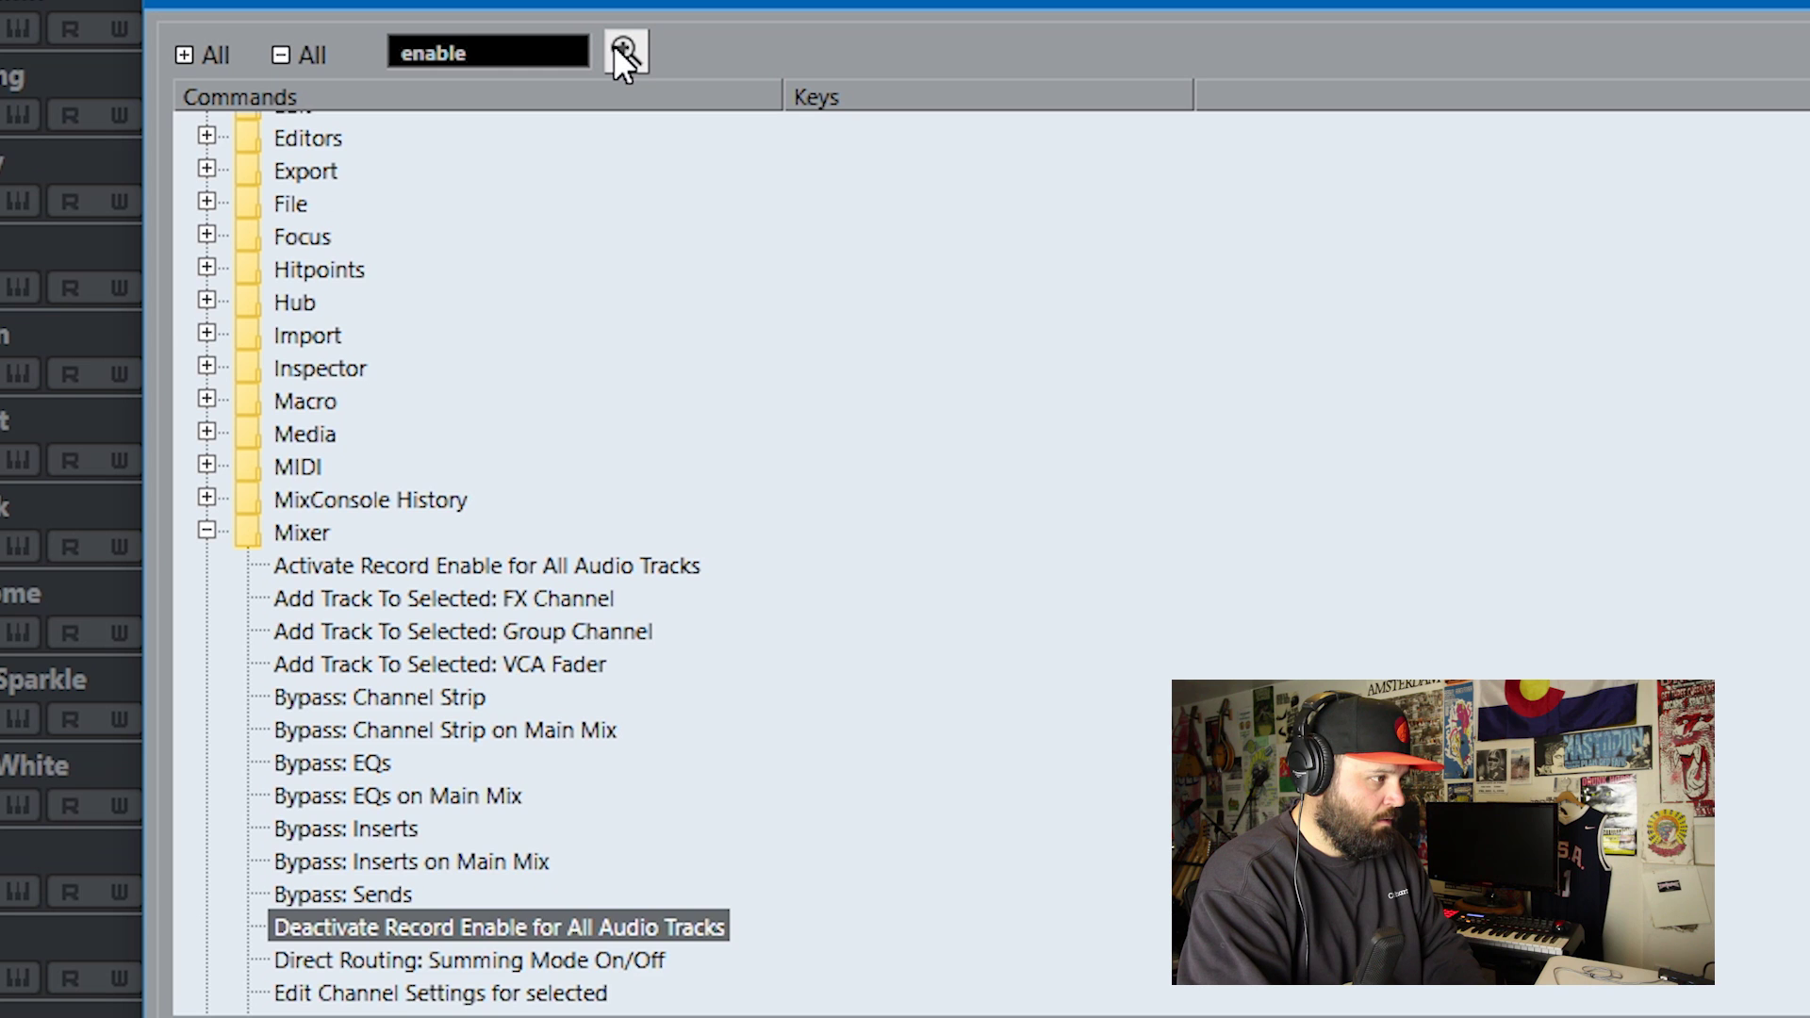
click(615, 47)
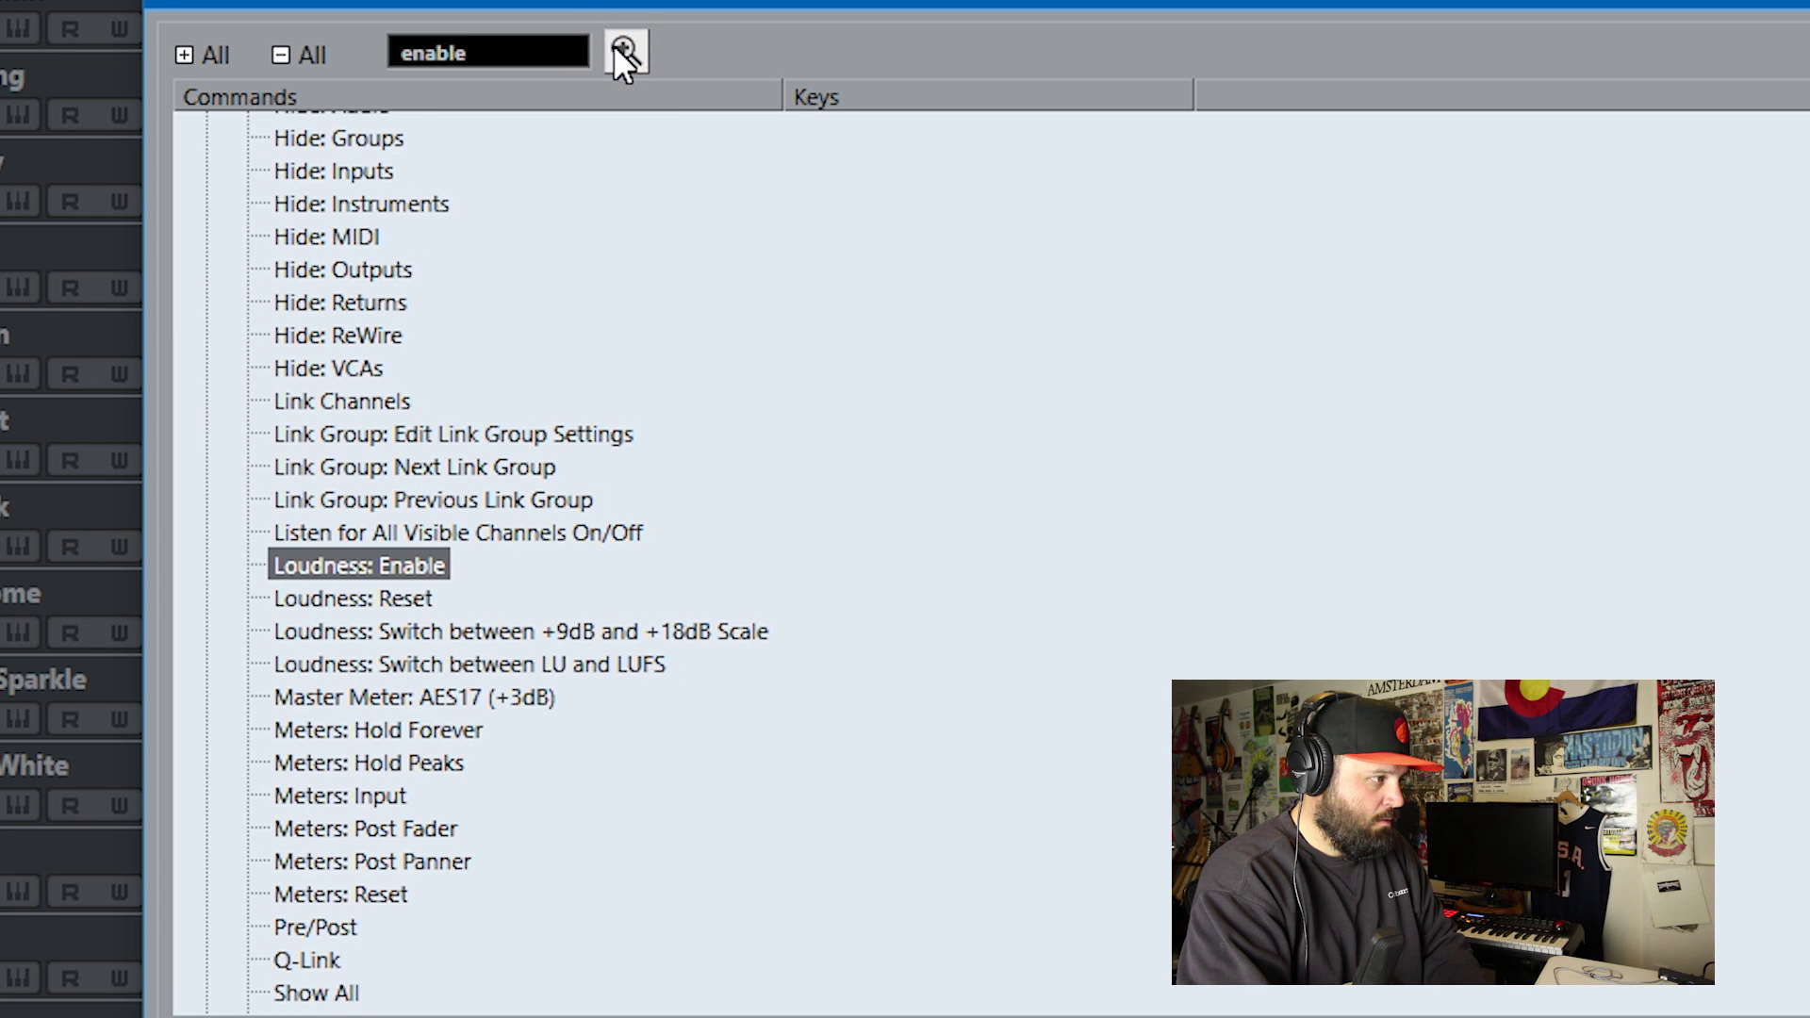
click(614, 47)
click(614, 48)
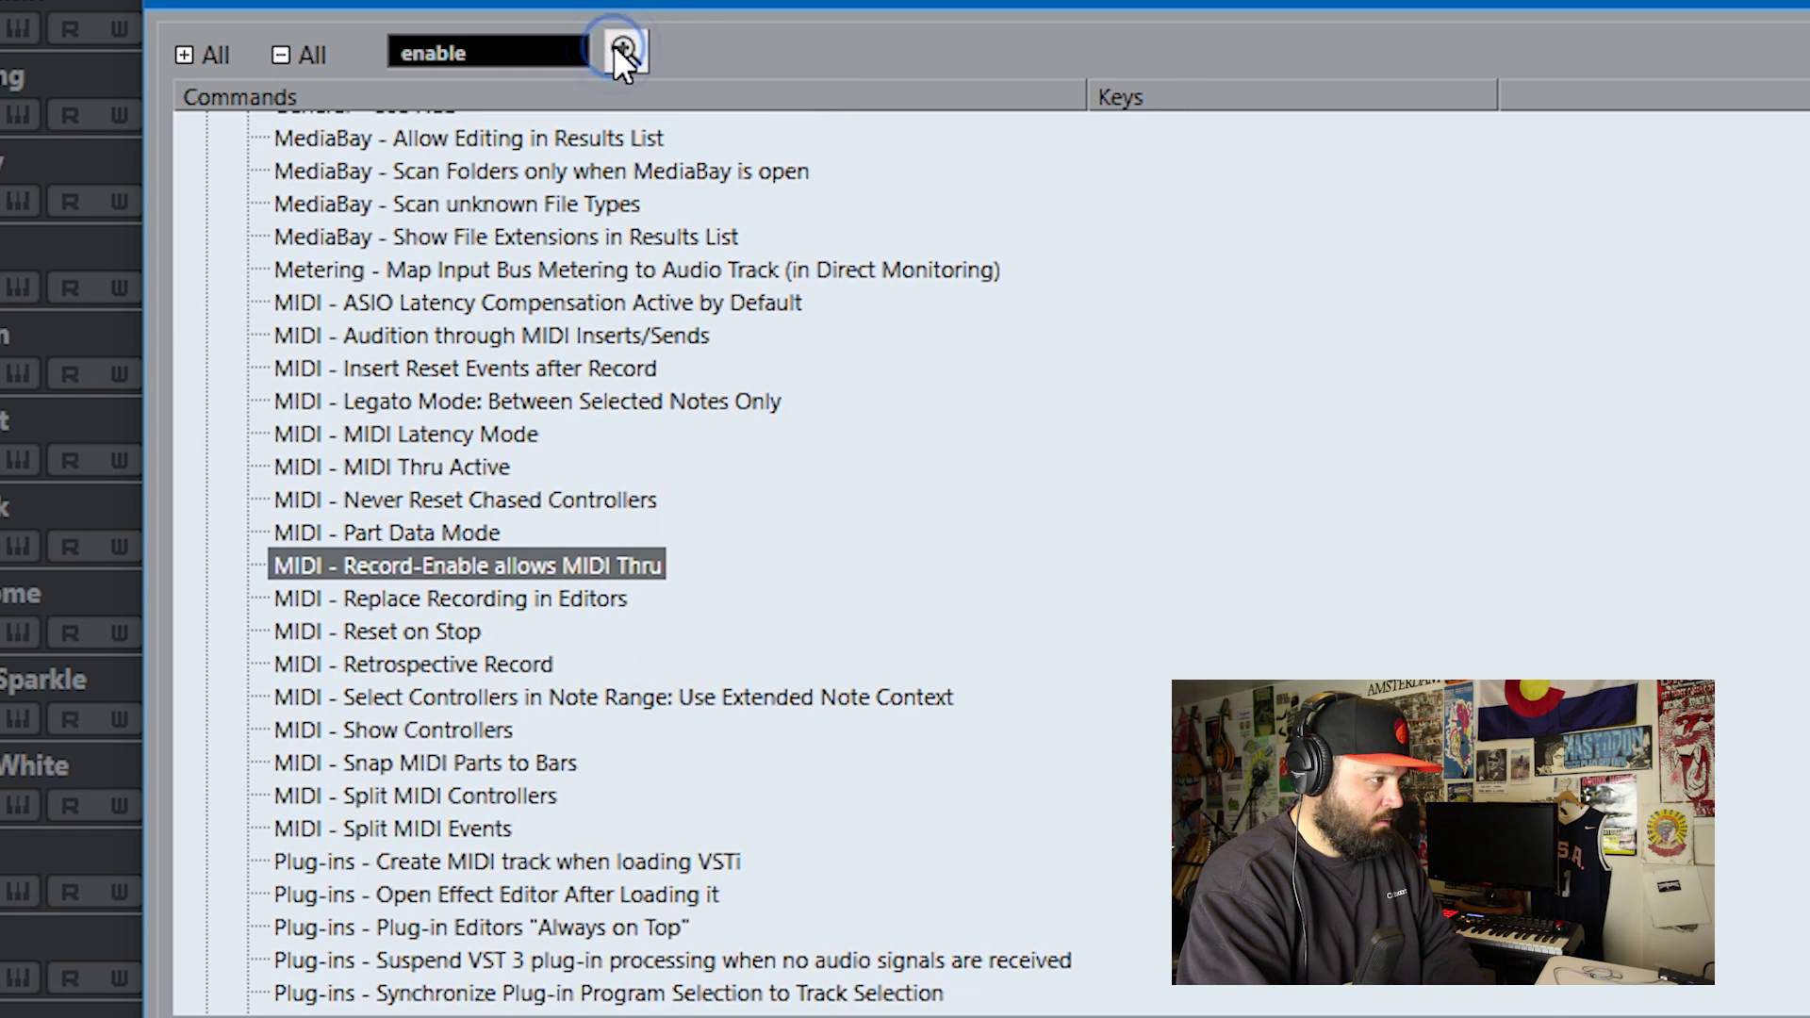
click(615, 47)
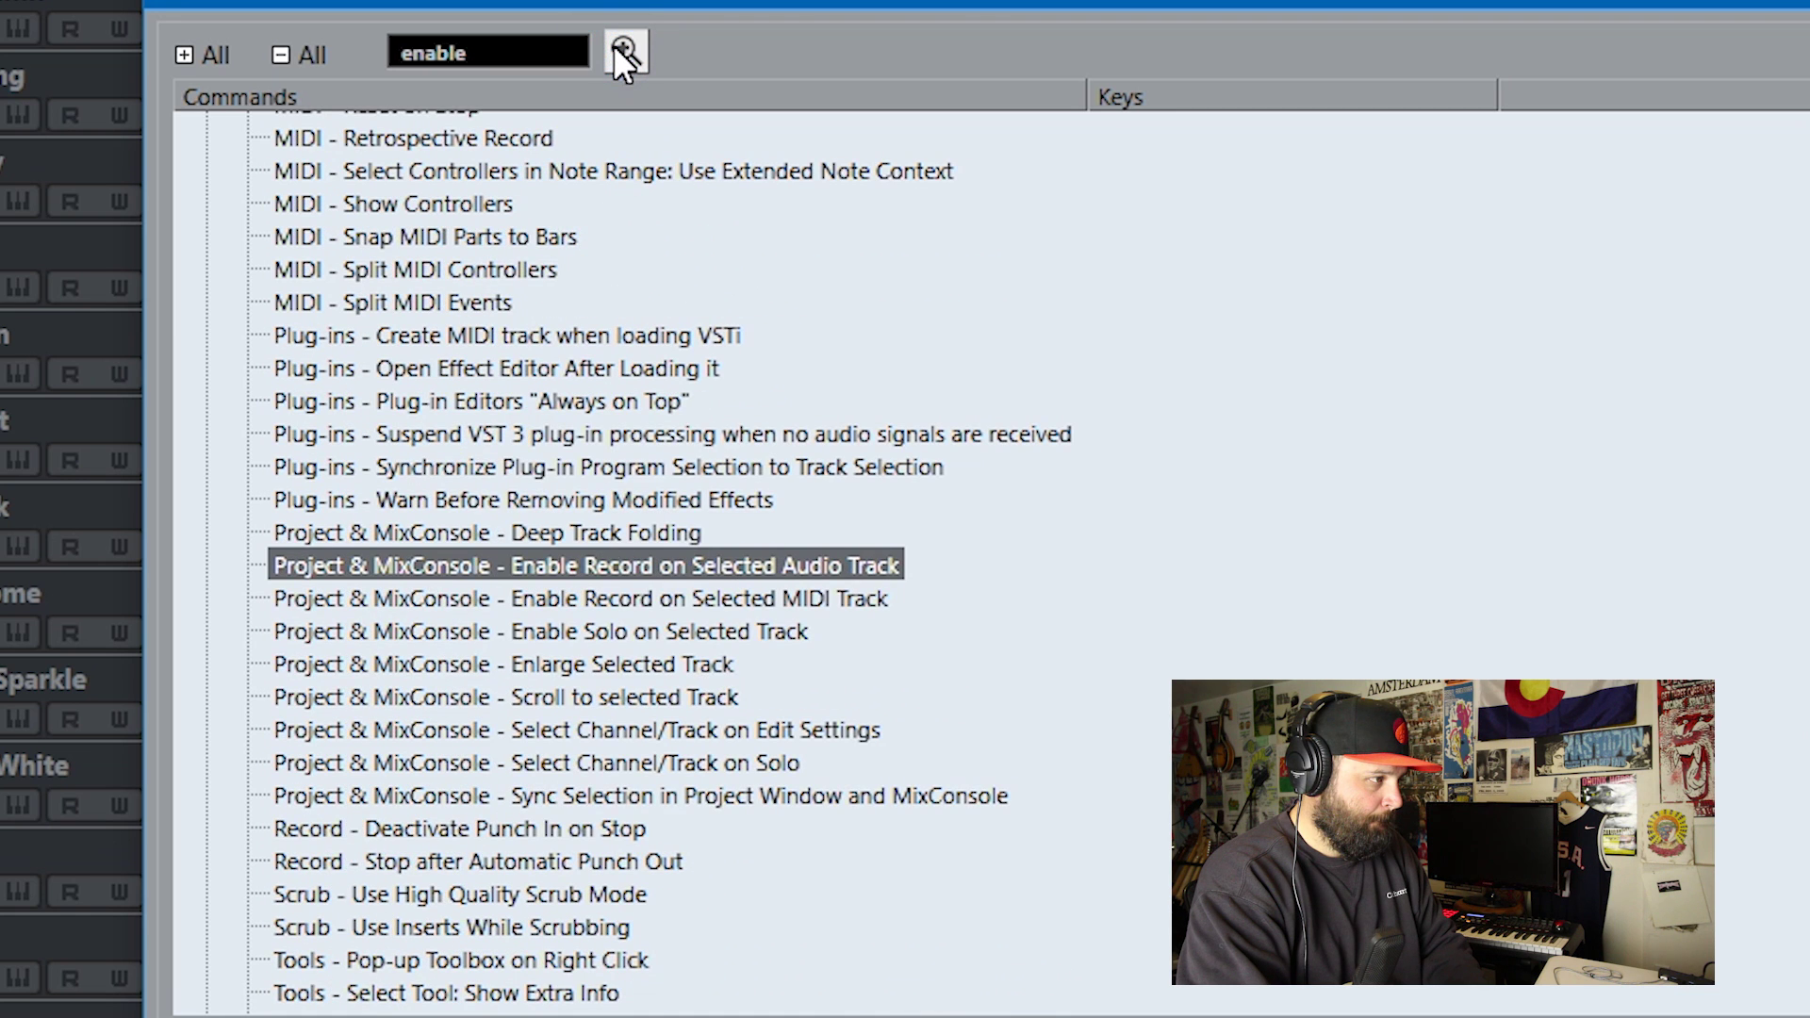
click(614, 47)
click(614, 47)
click(614, 47)
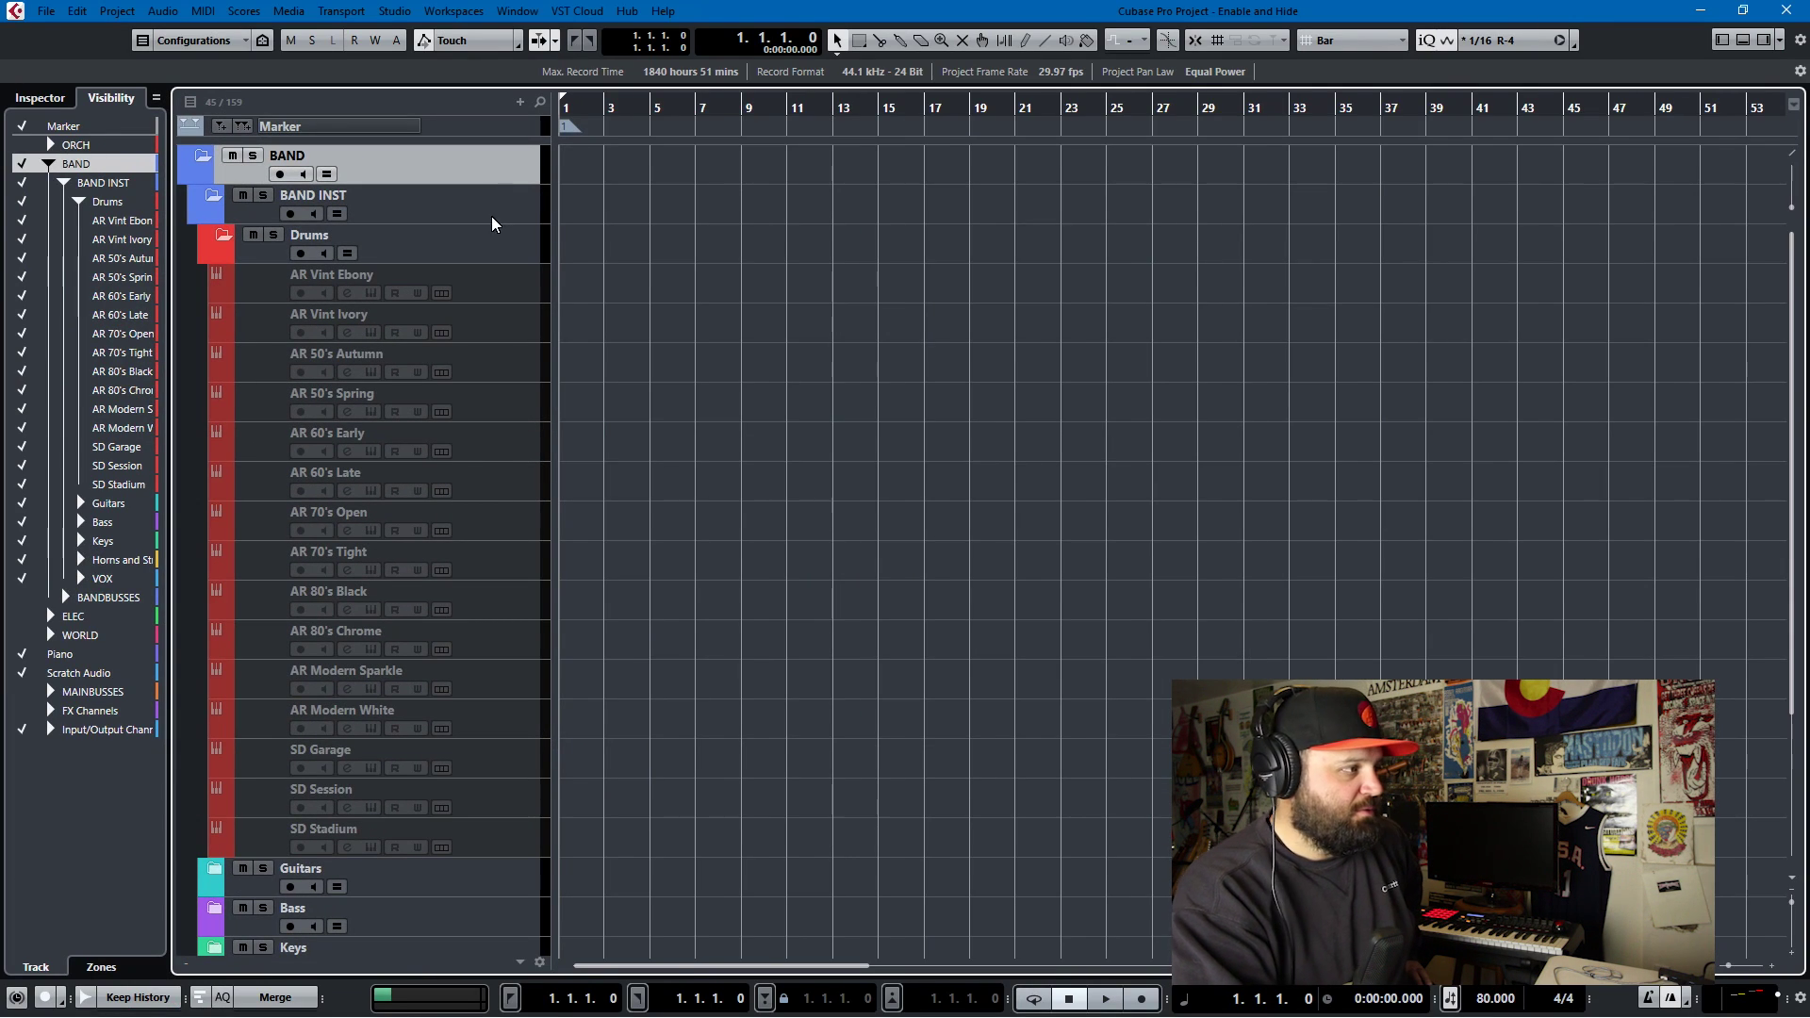
- Enable the AR 50's Spring drum track with Alt+E and play back to test it
click(476, 403)
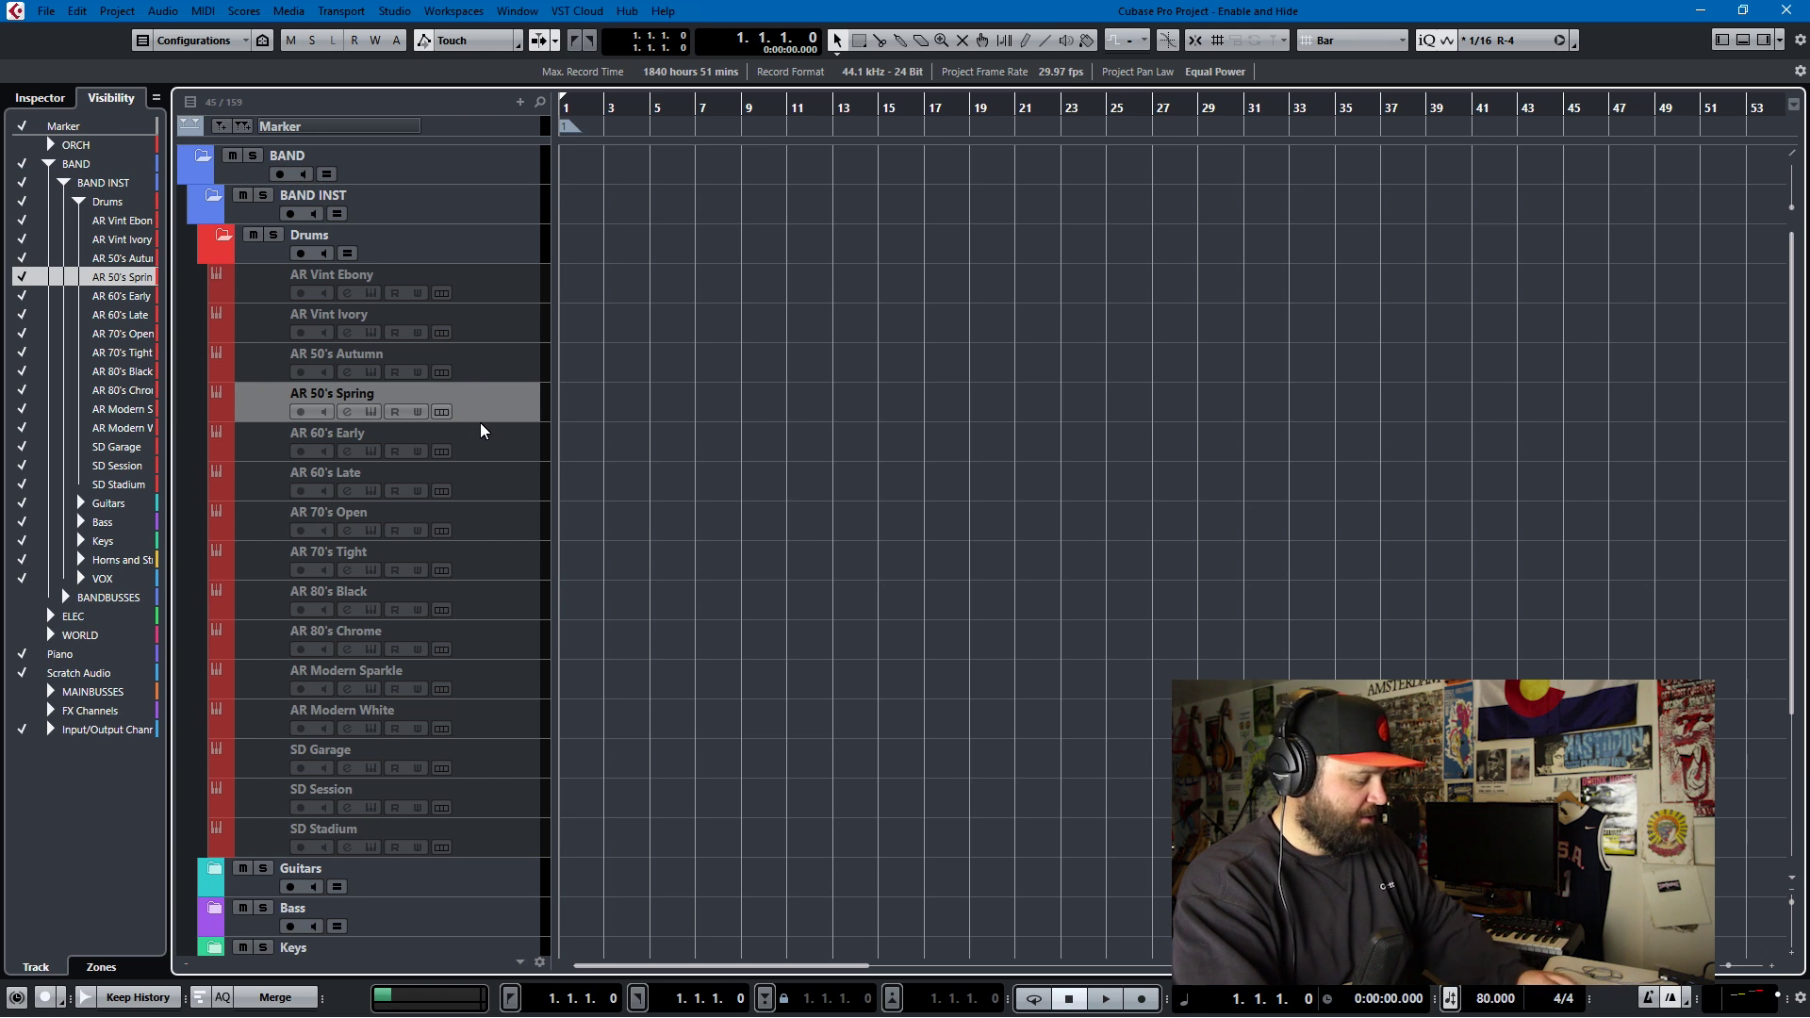
key(alt+e)
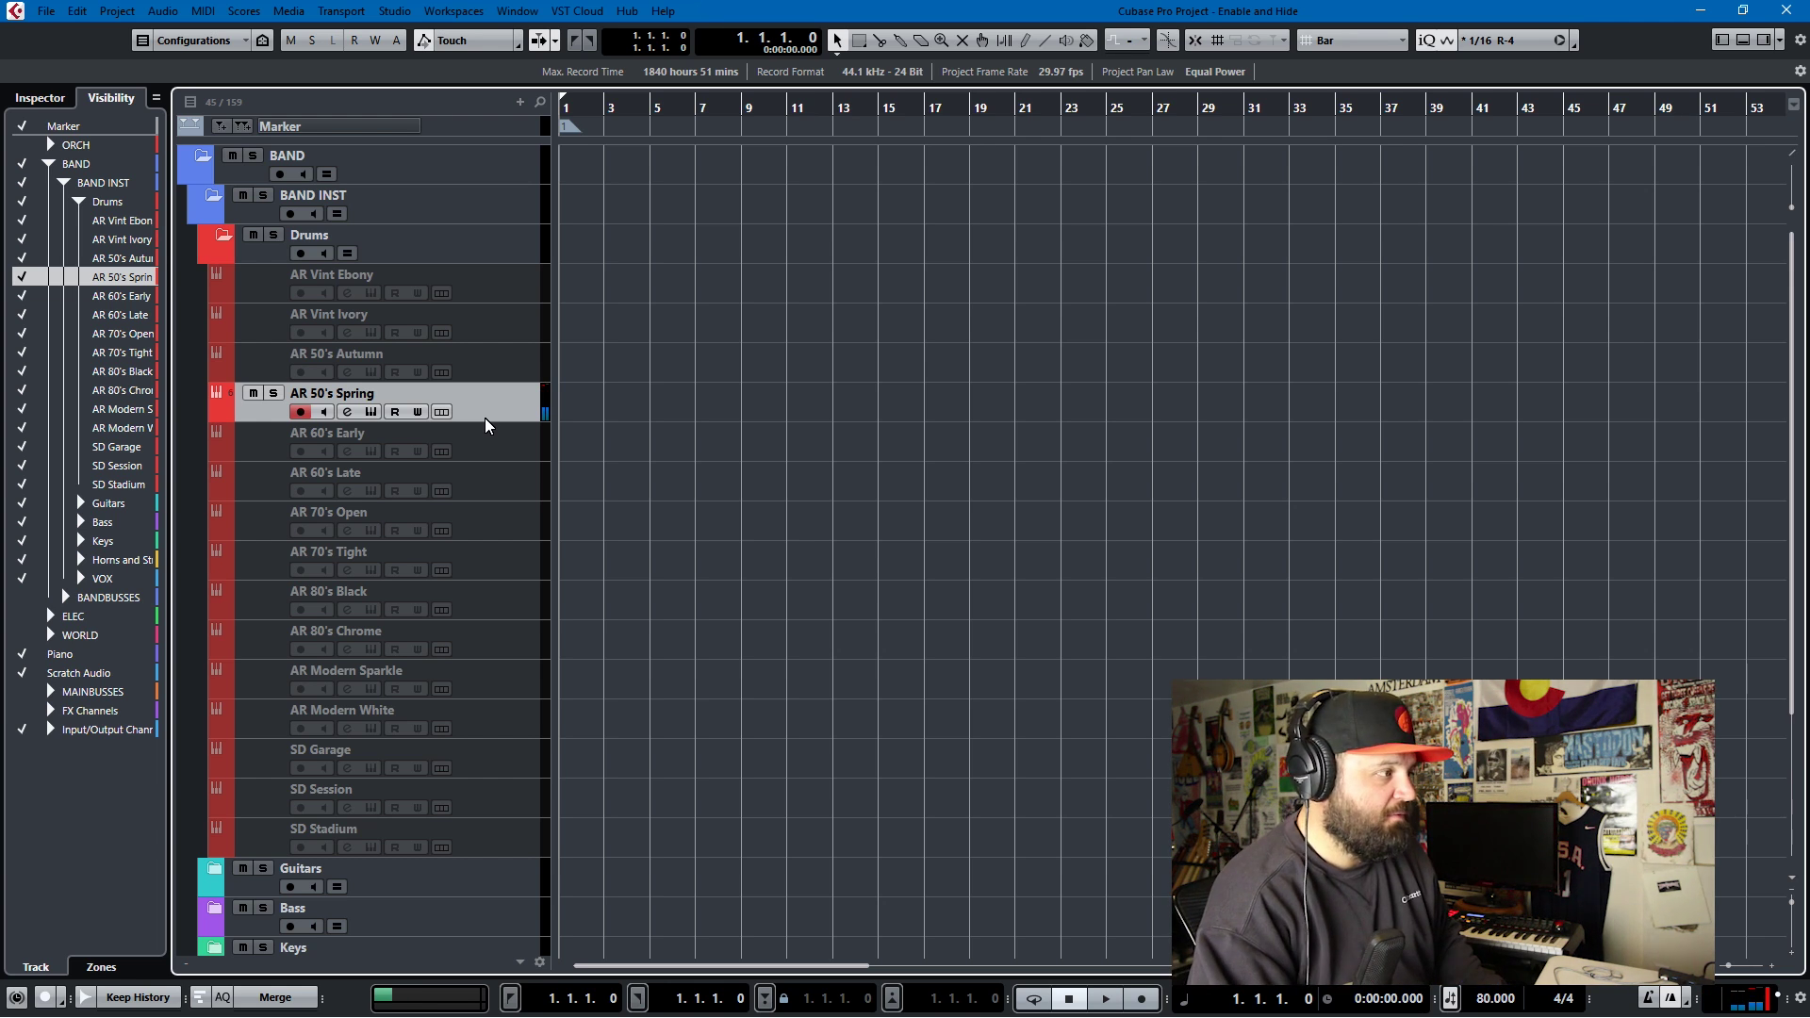
key(space)
key(space)
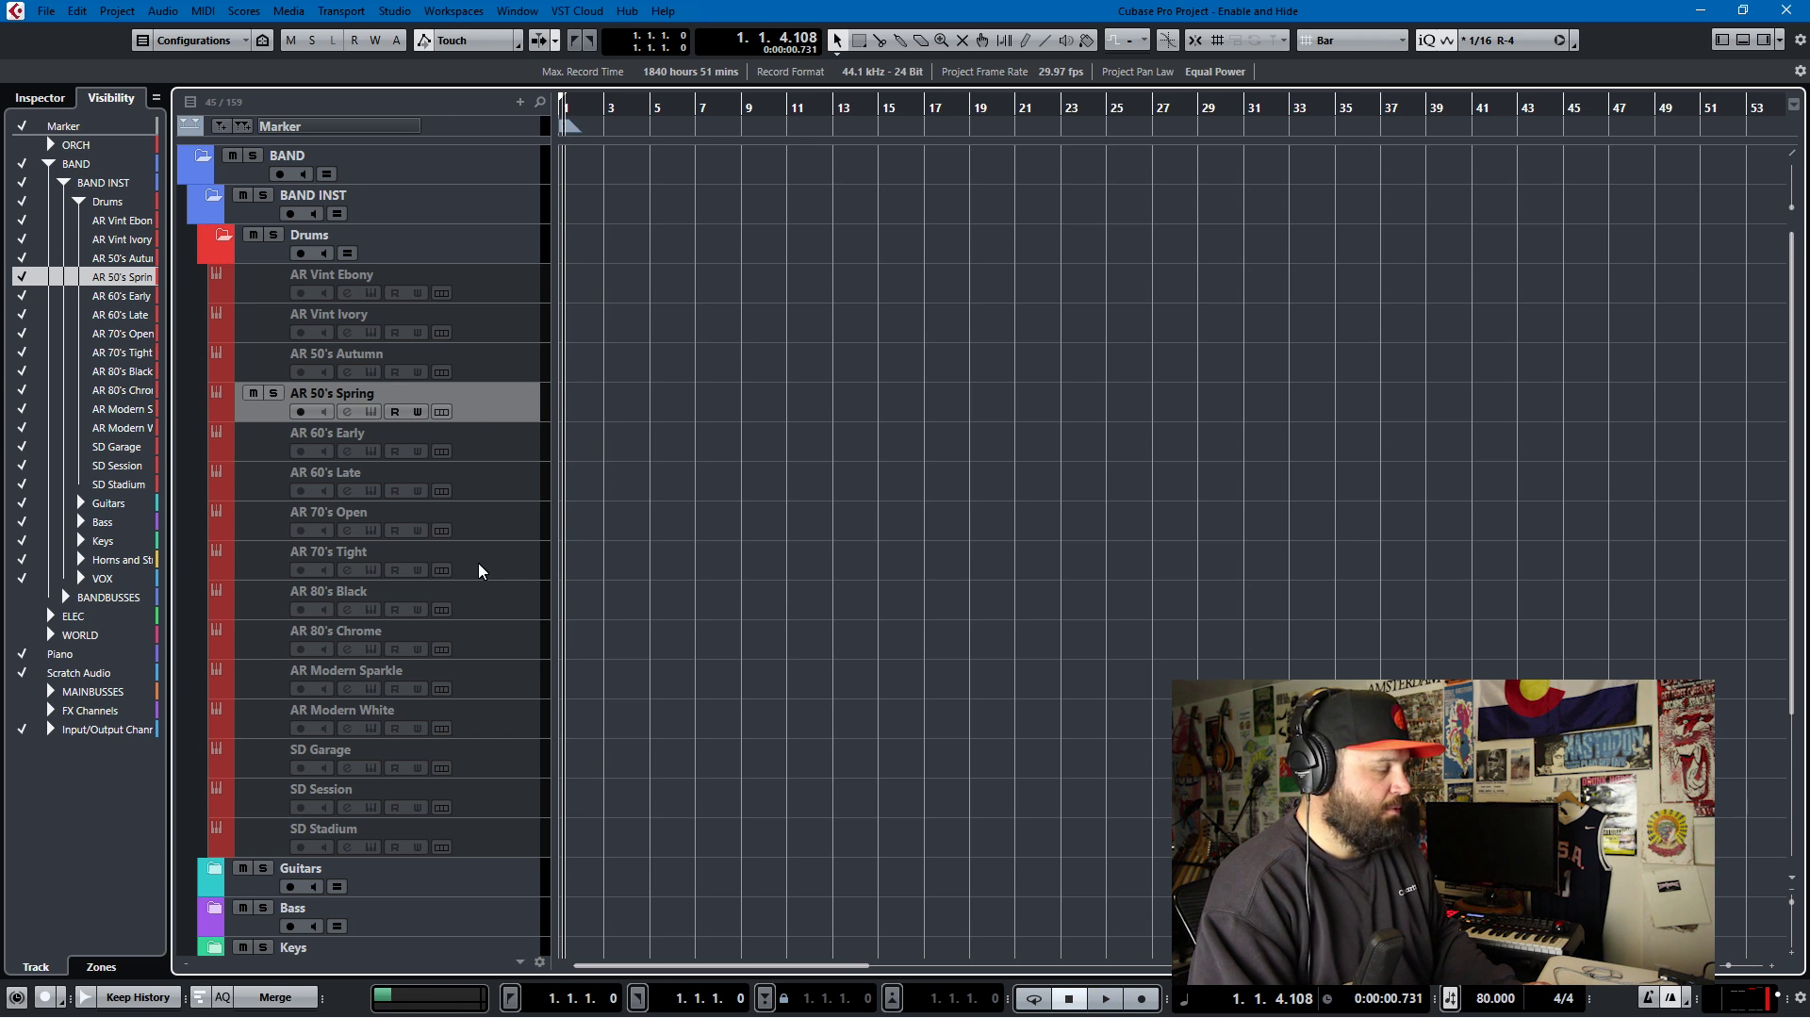
- Select AR 80's Black, turn off its record-arming, then select SD Garage
click(488, 613)
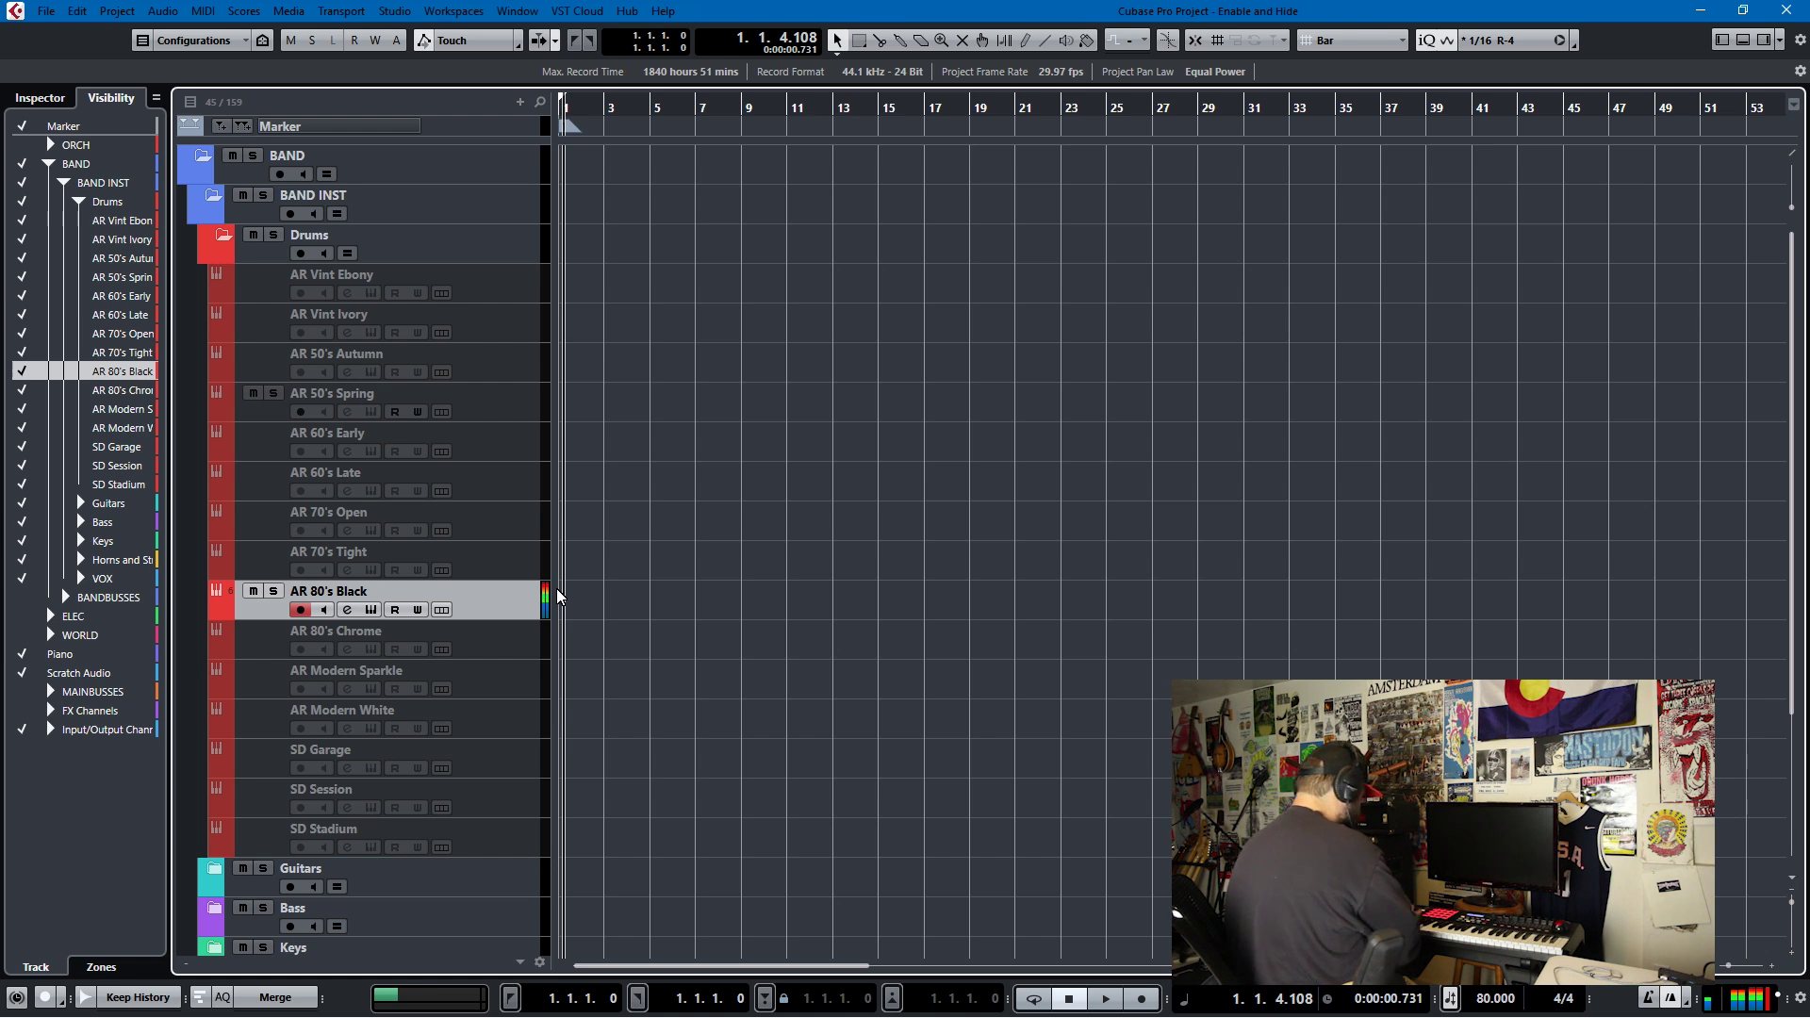
key(r)
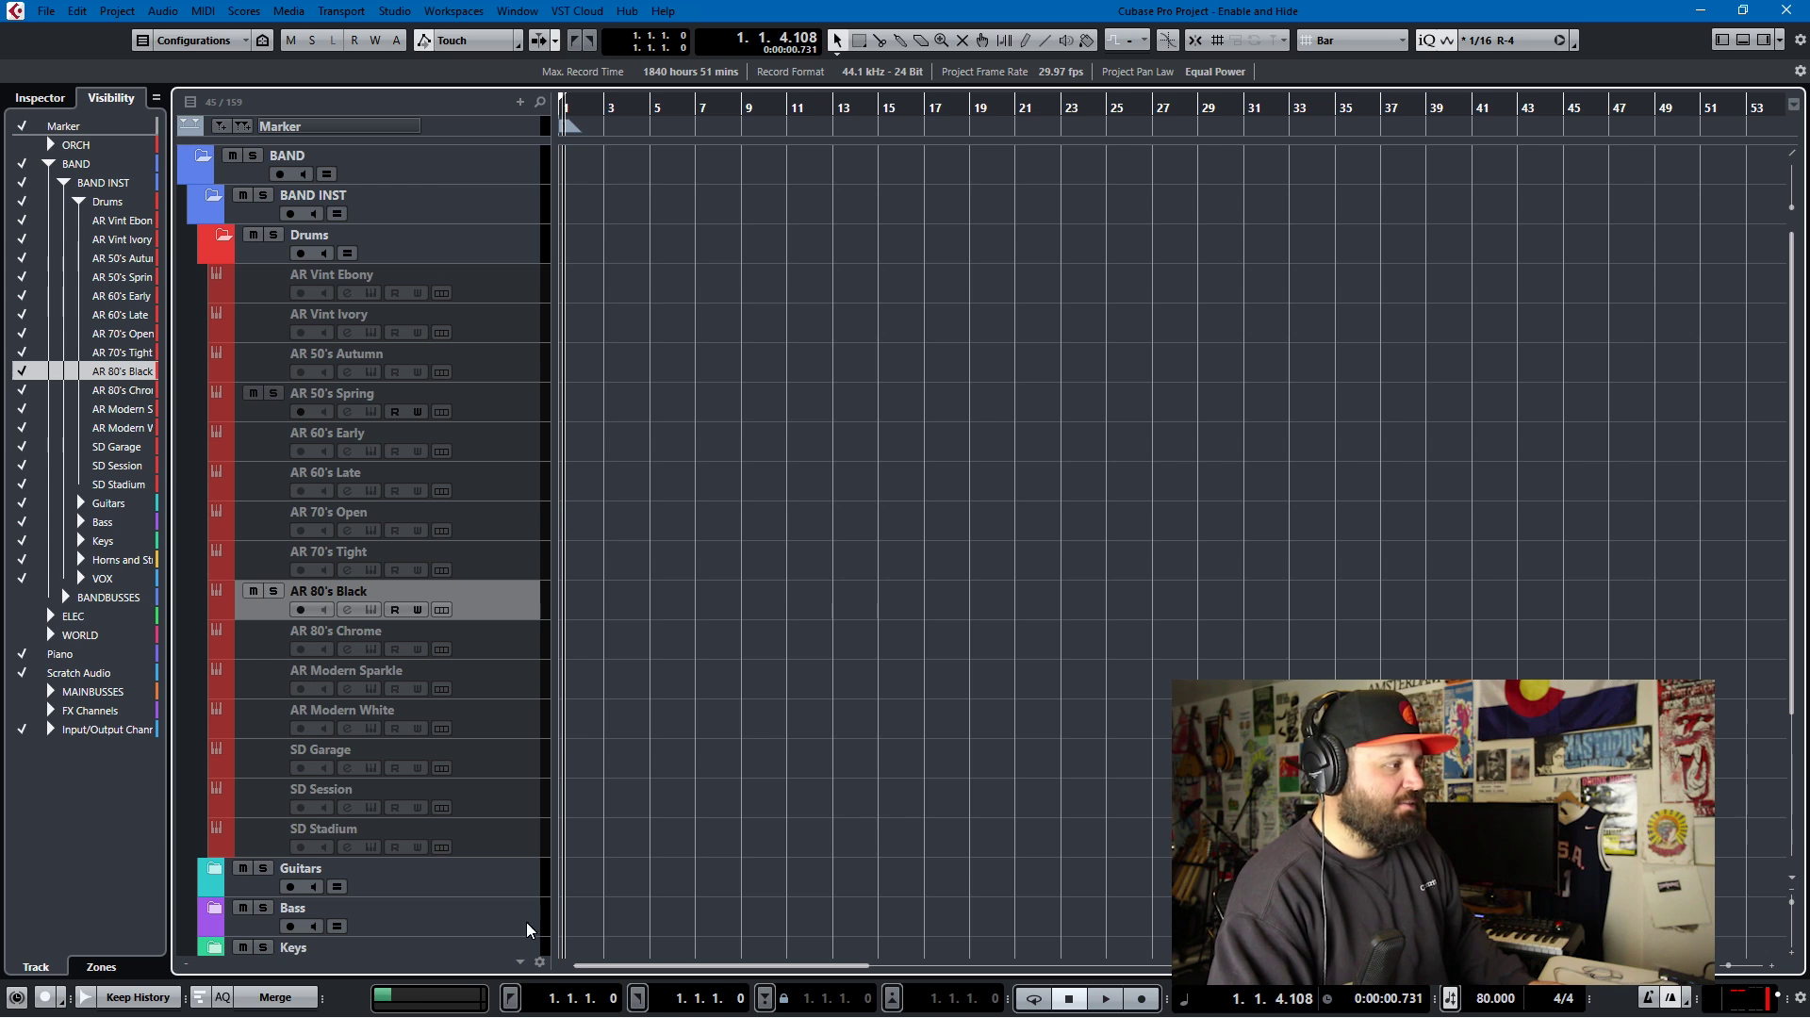
click(525, 771)
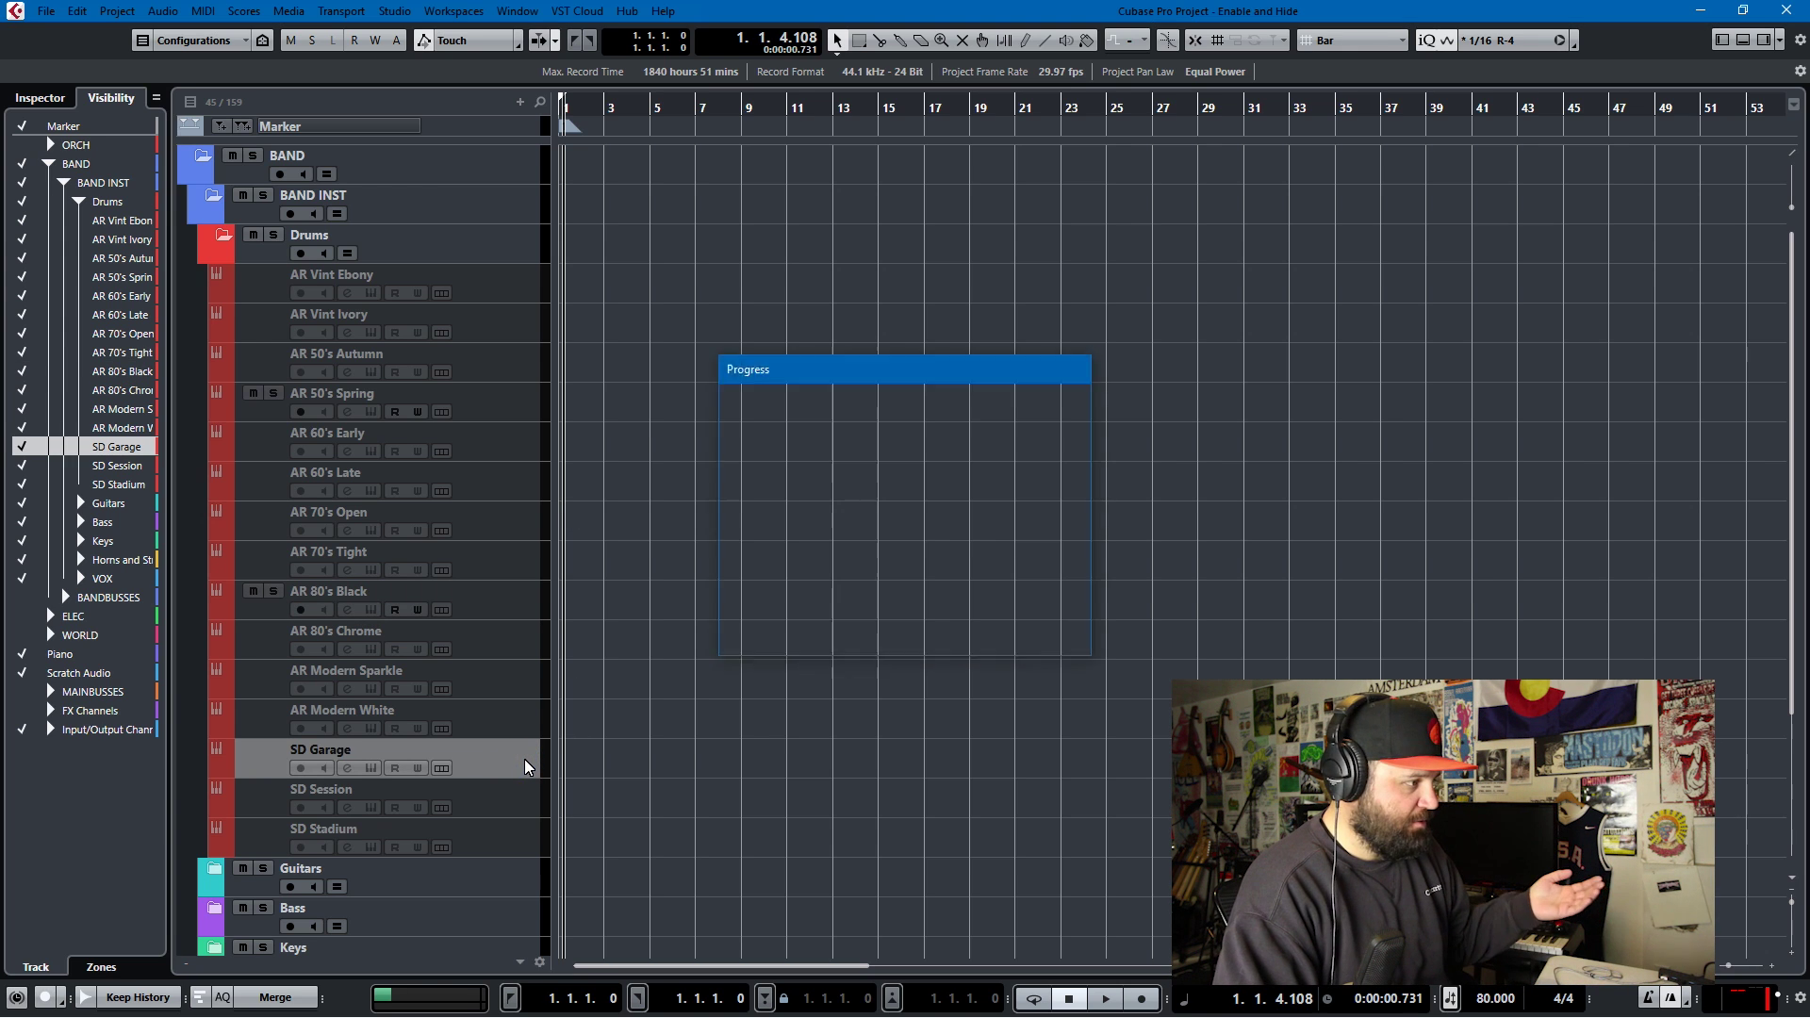
- Hide the twelve AR drum tracks from AR Vint Ebony to AR Modern White
click(505, 718)
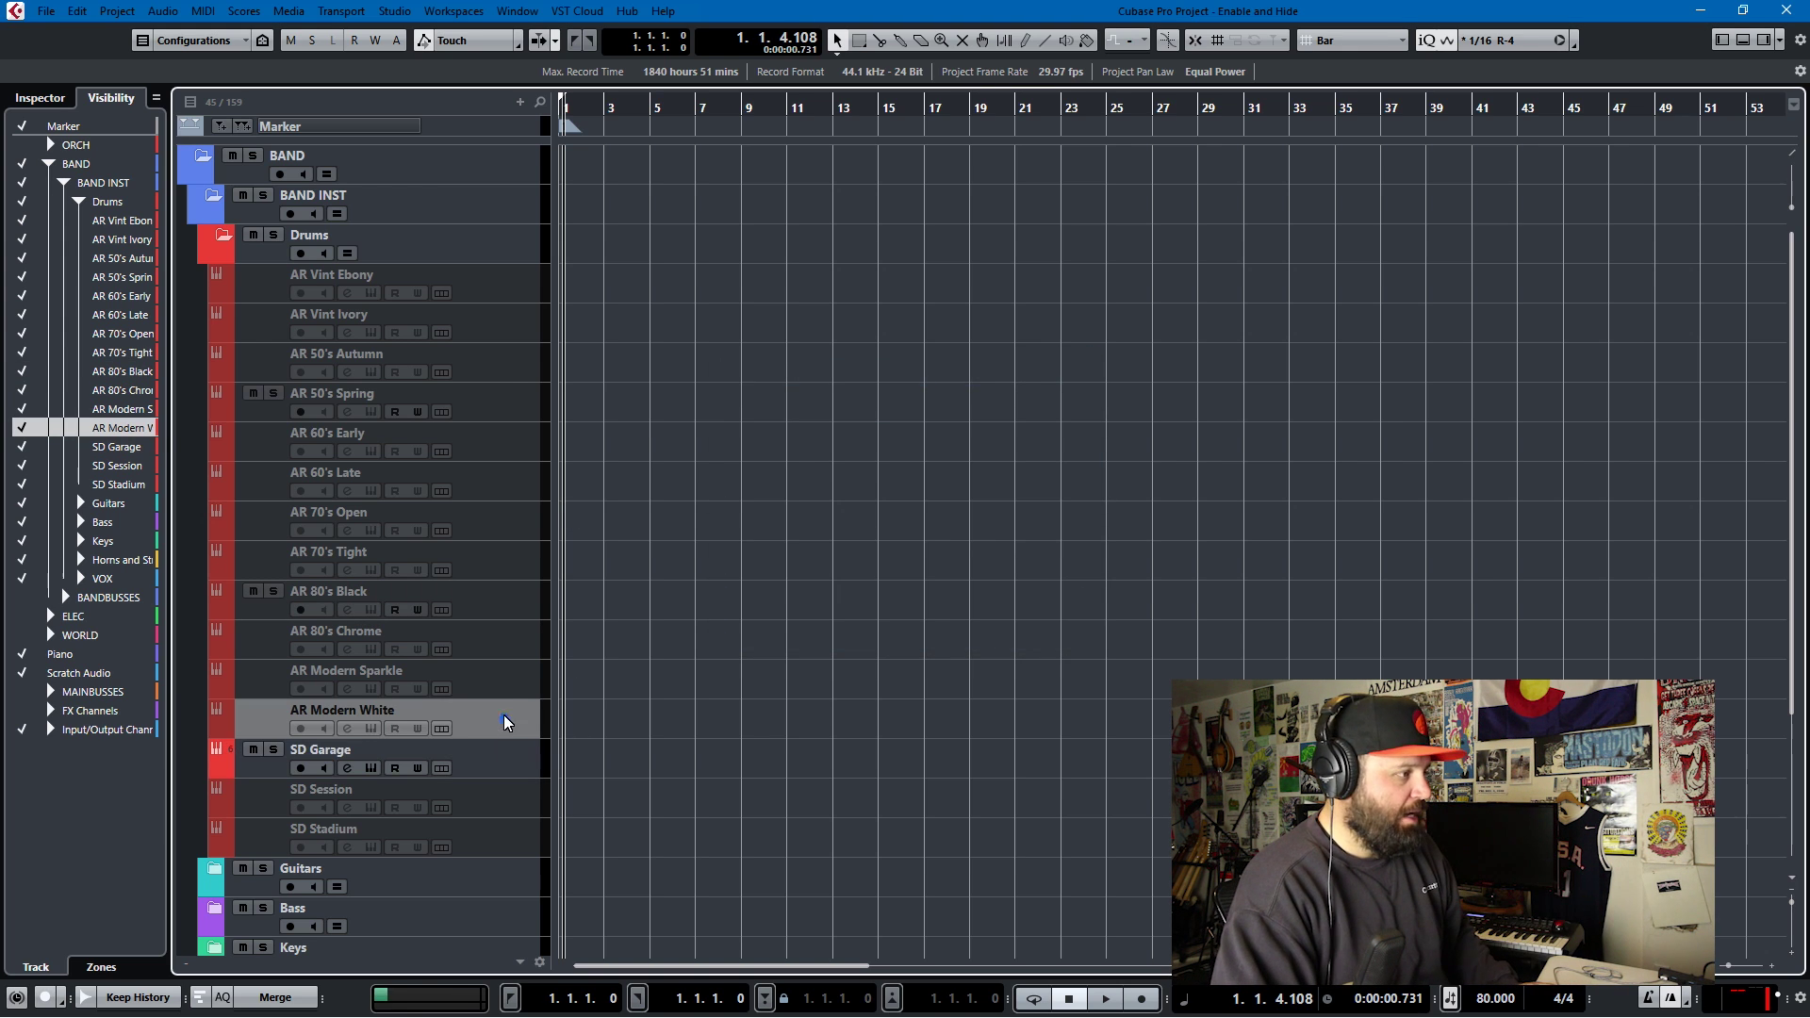
shift+click(519, 279)
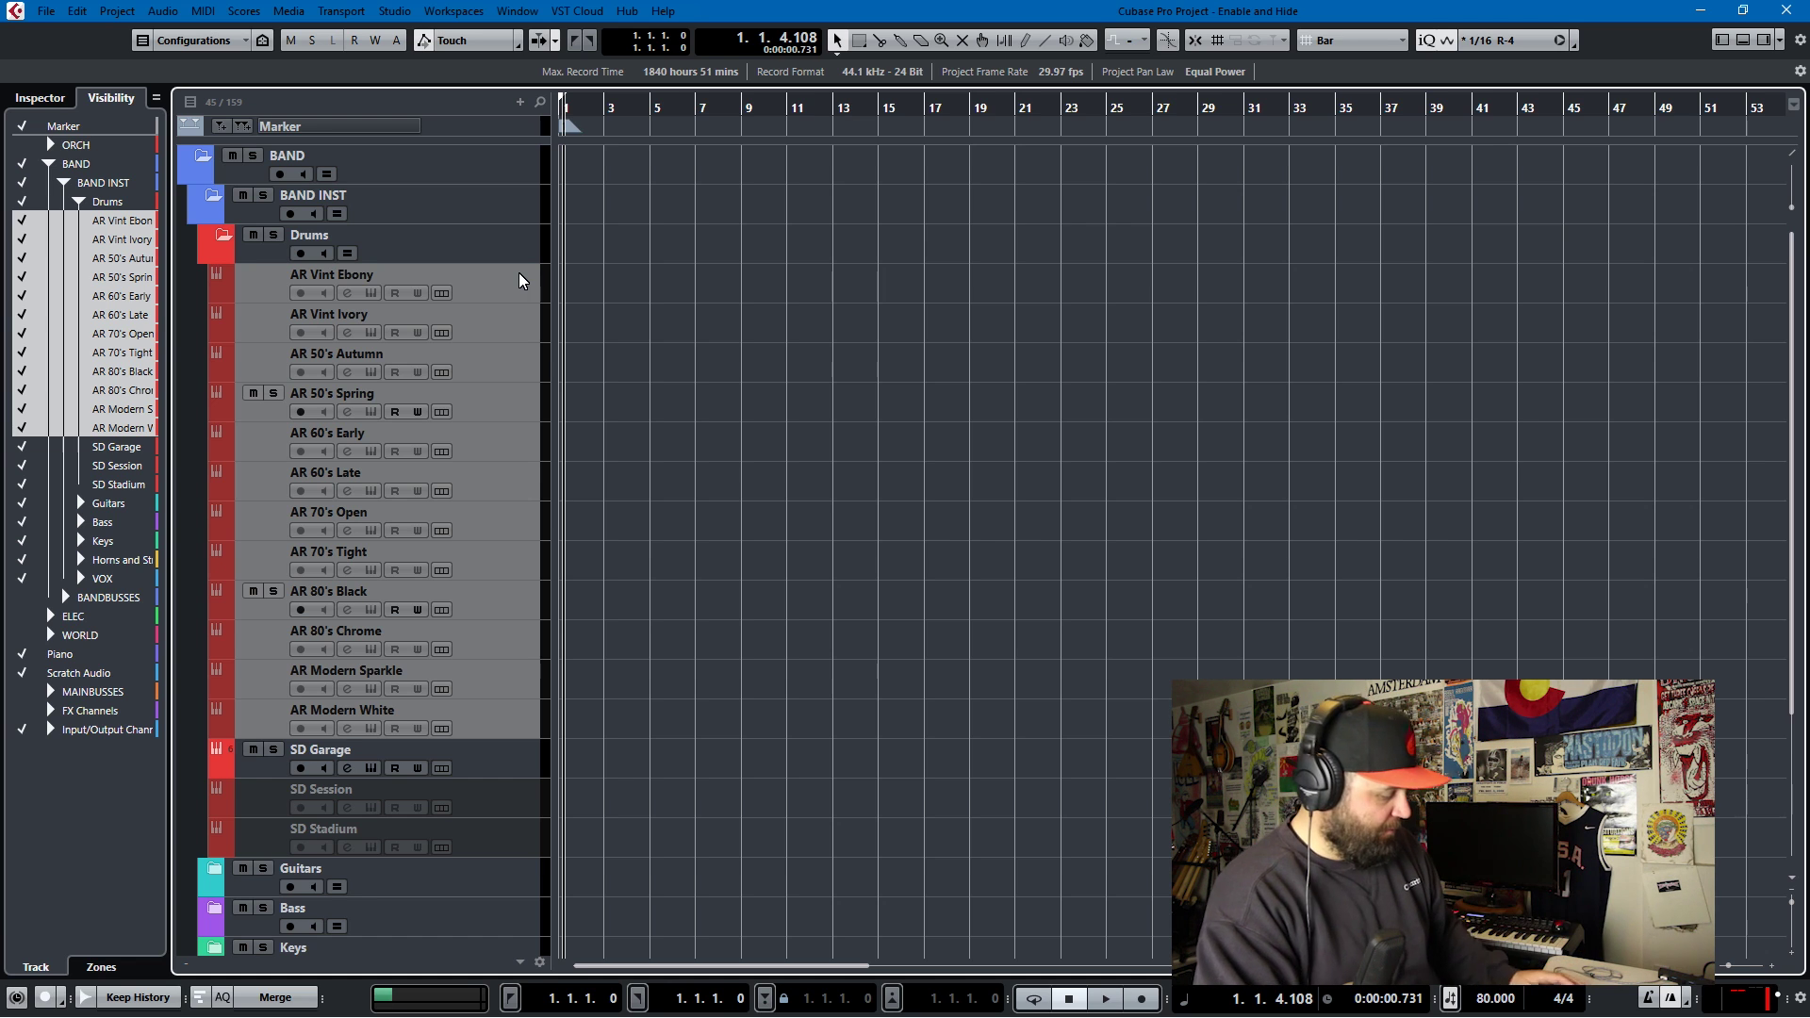
key(ctrl+h)
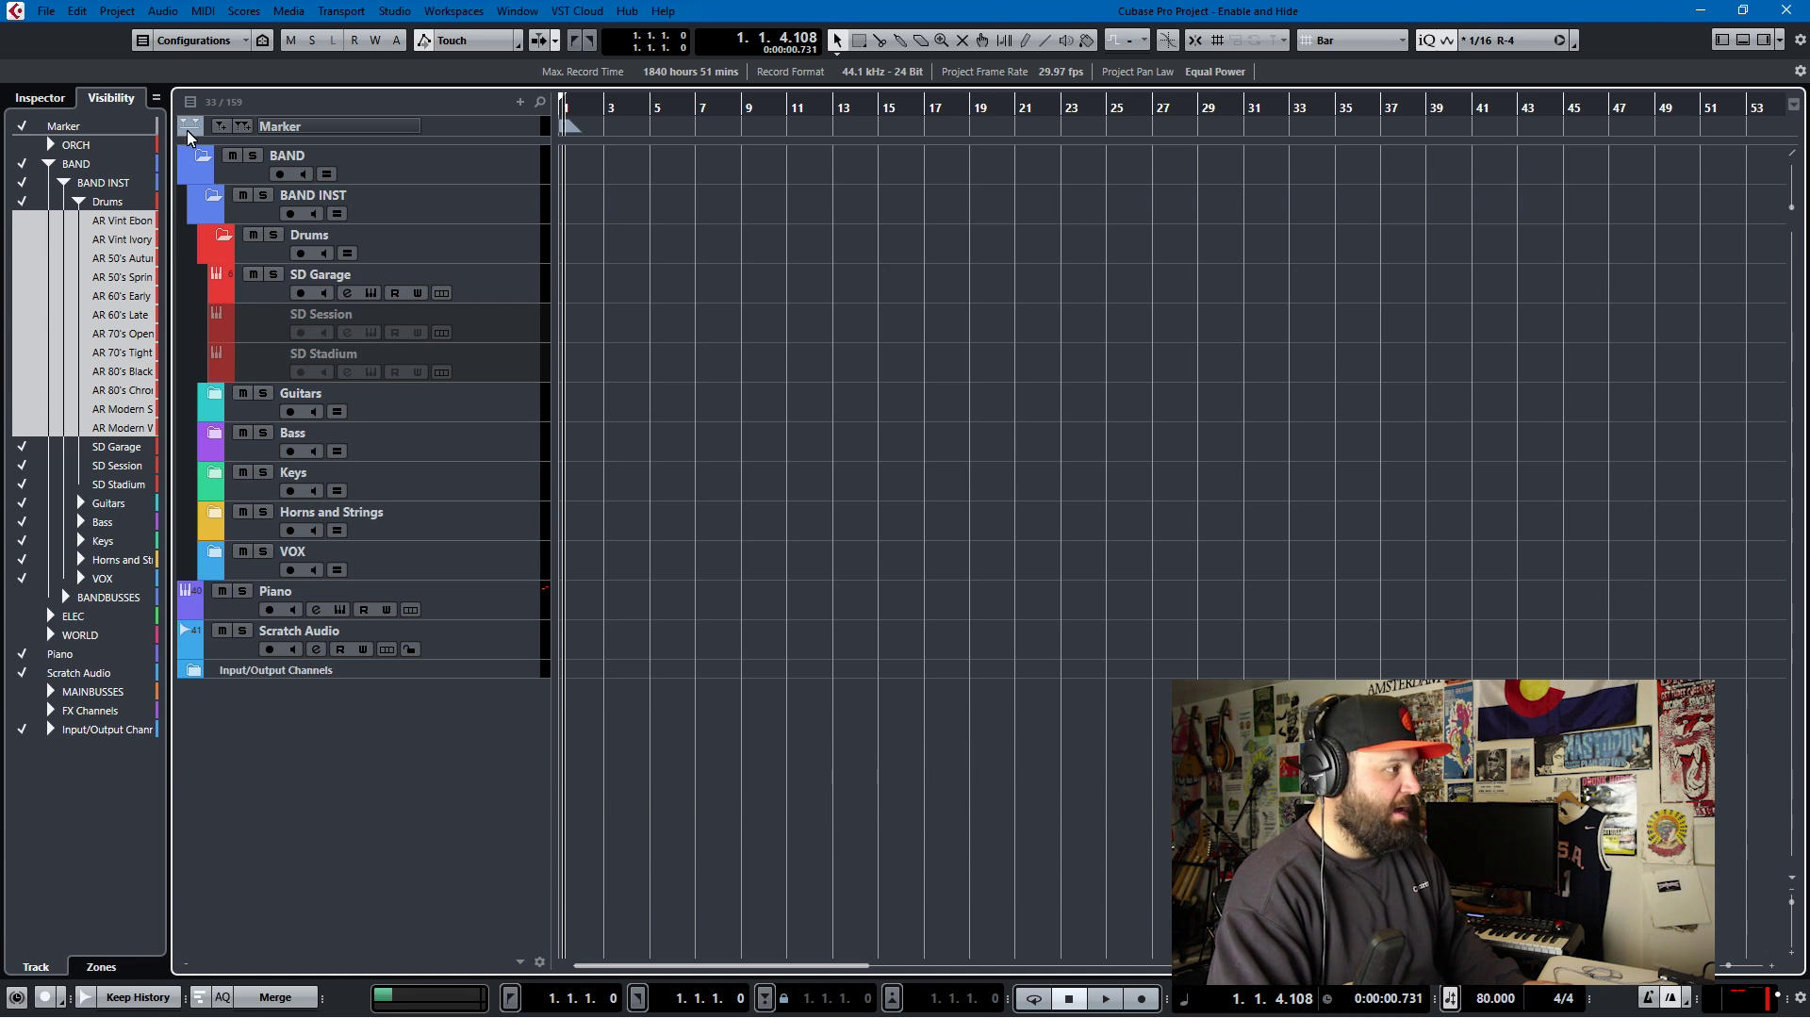
- Search the Key Commands for 'hid', close them, and select SD Garage
click(40, 13)
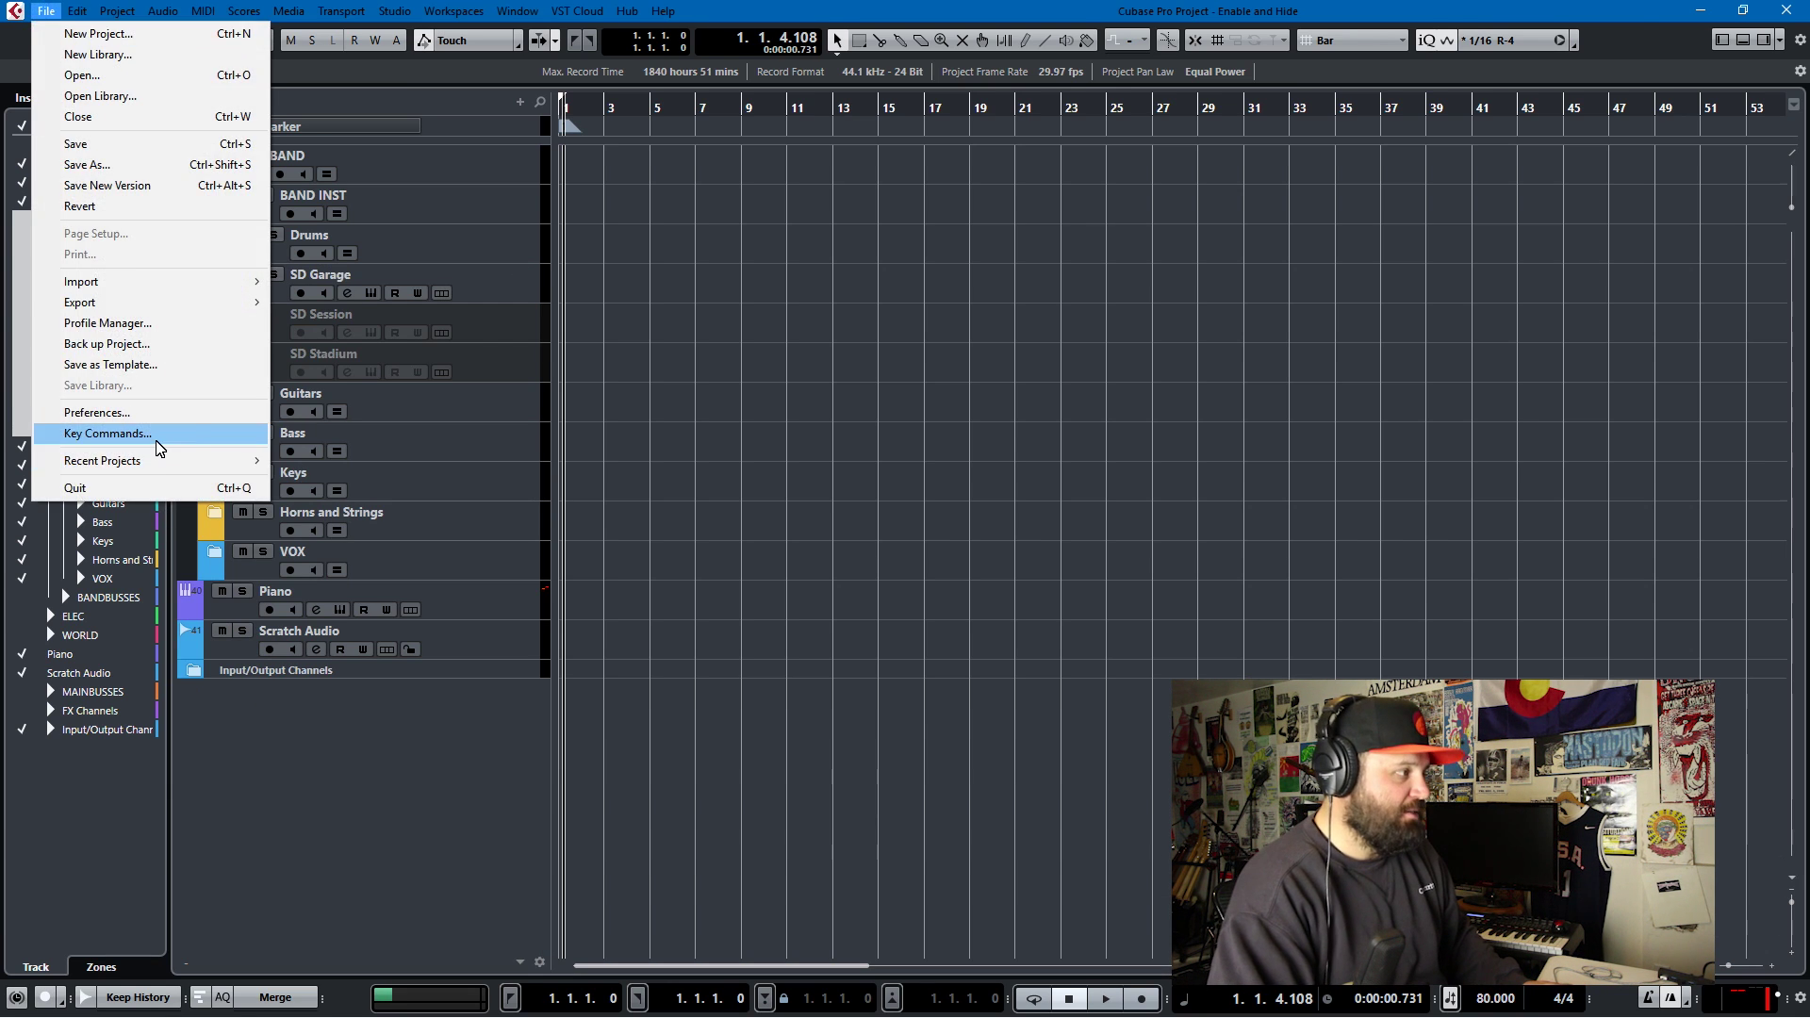
click(76, 434)
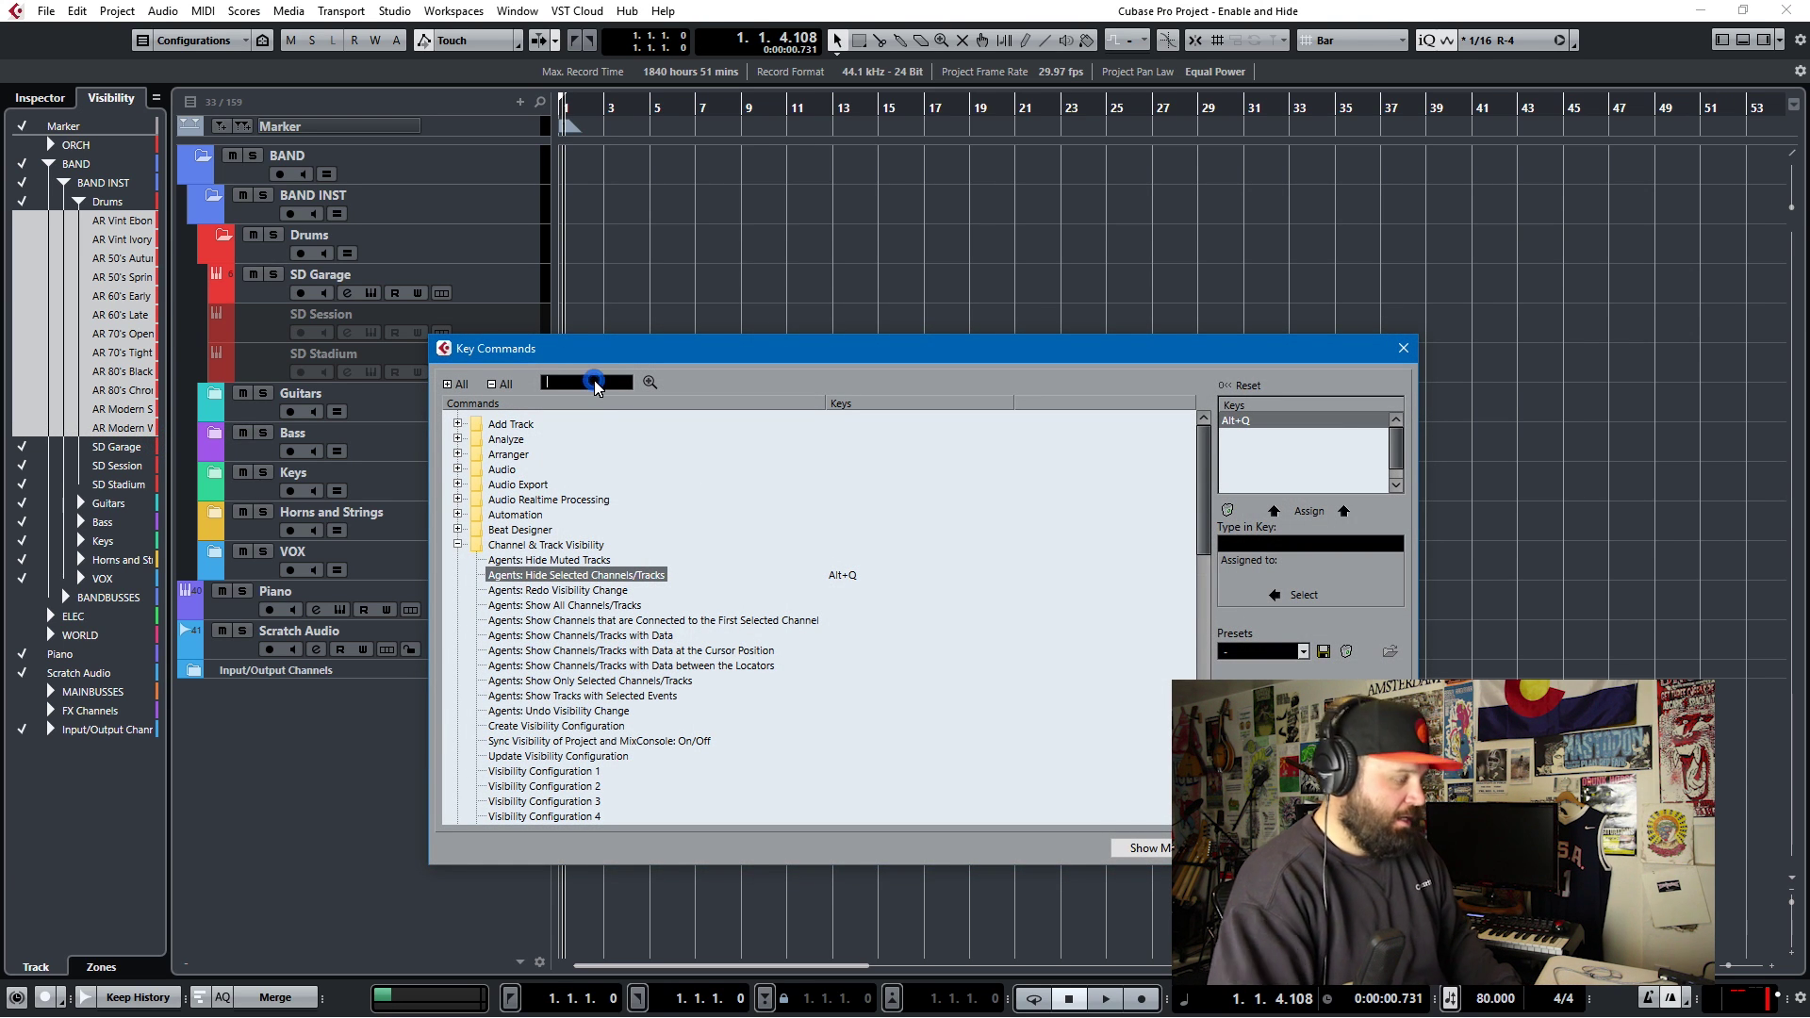
text(hide track)
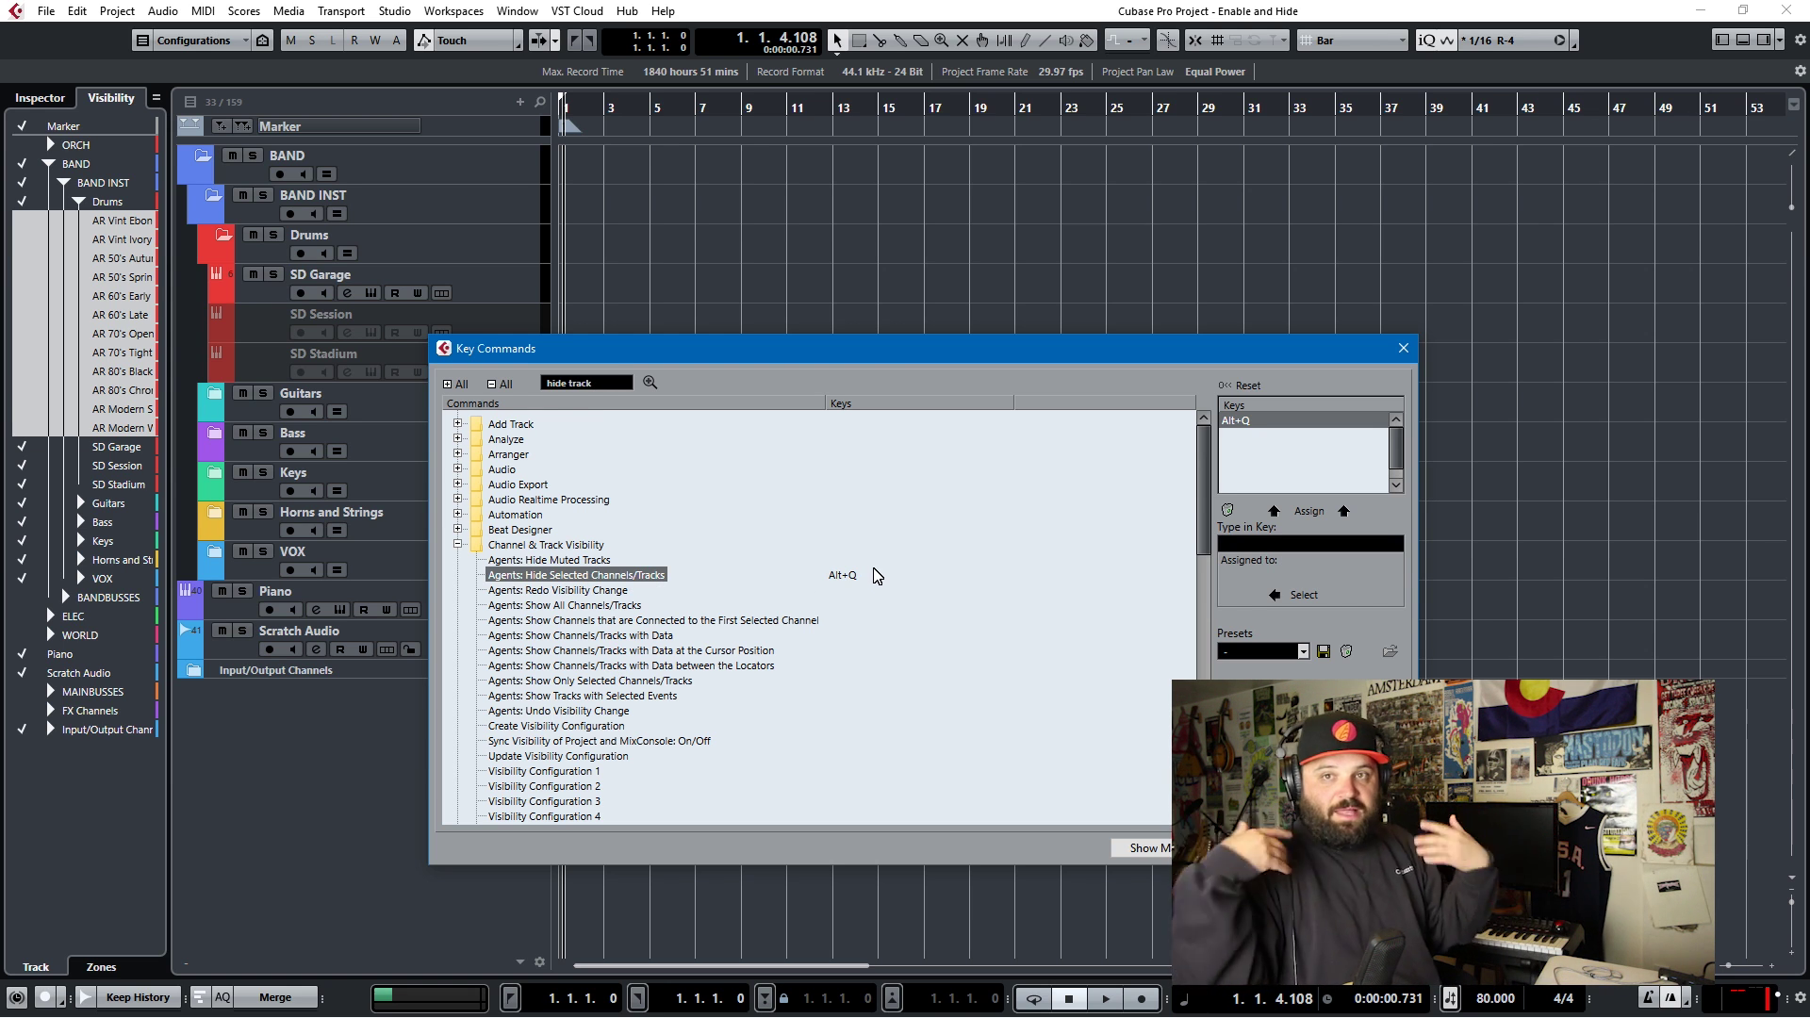
click(1402, 347)
click(495, 290)
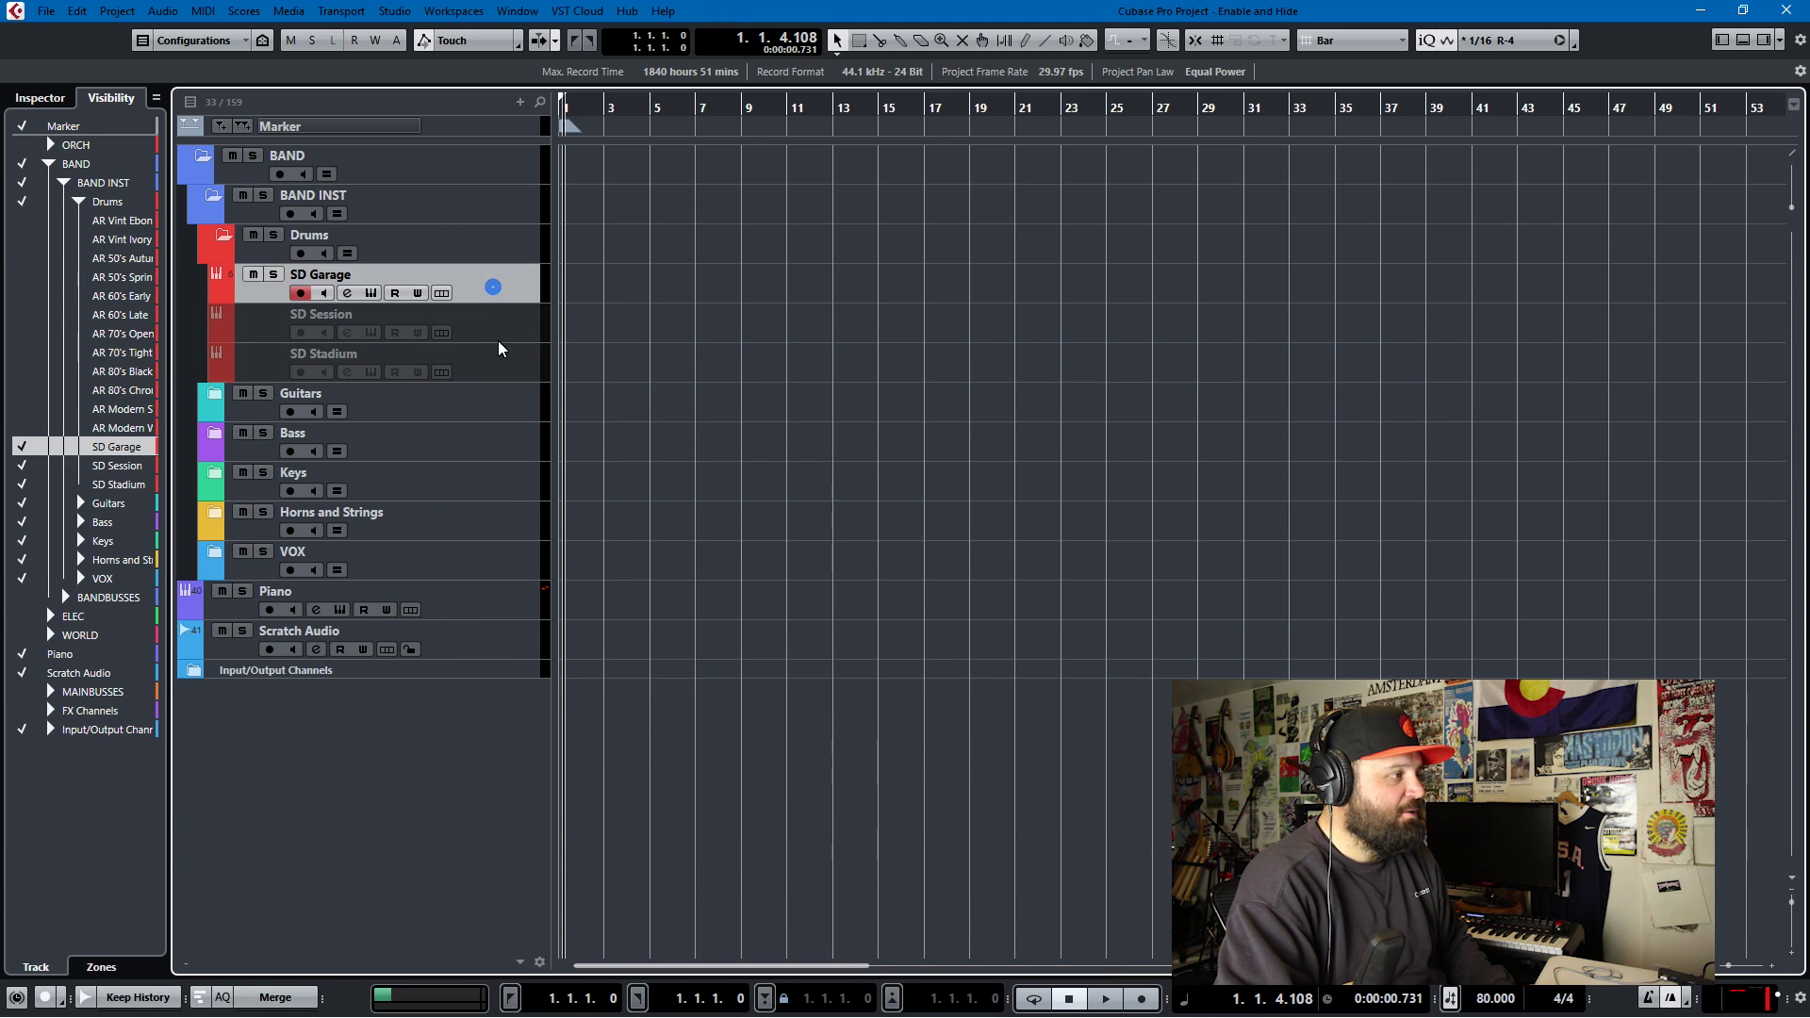
- Hide the SD Session and SD Stadium tracks
click(506, 330)
shift+click(507, 363)
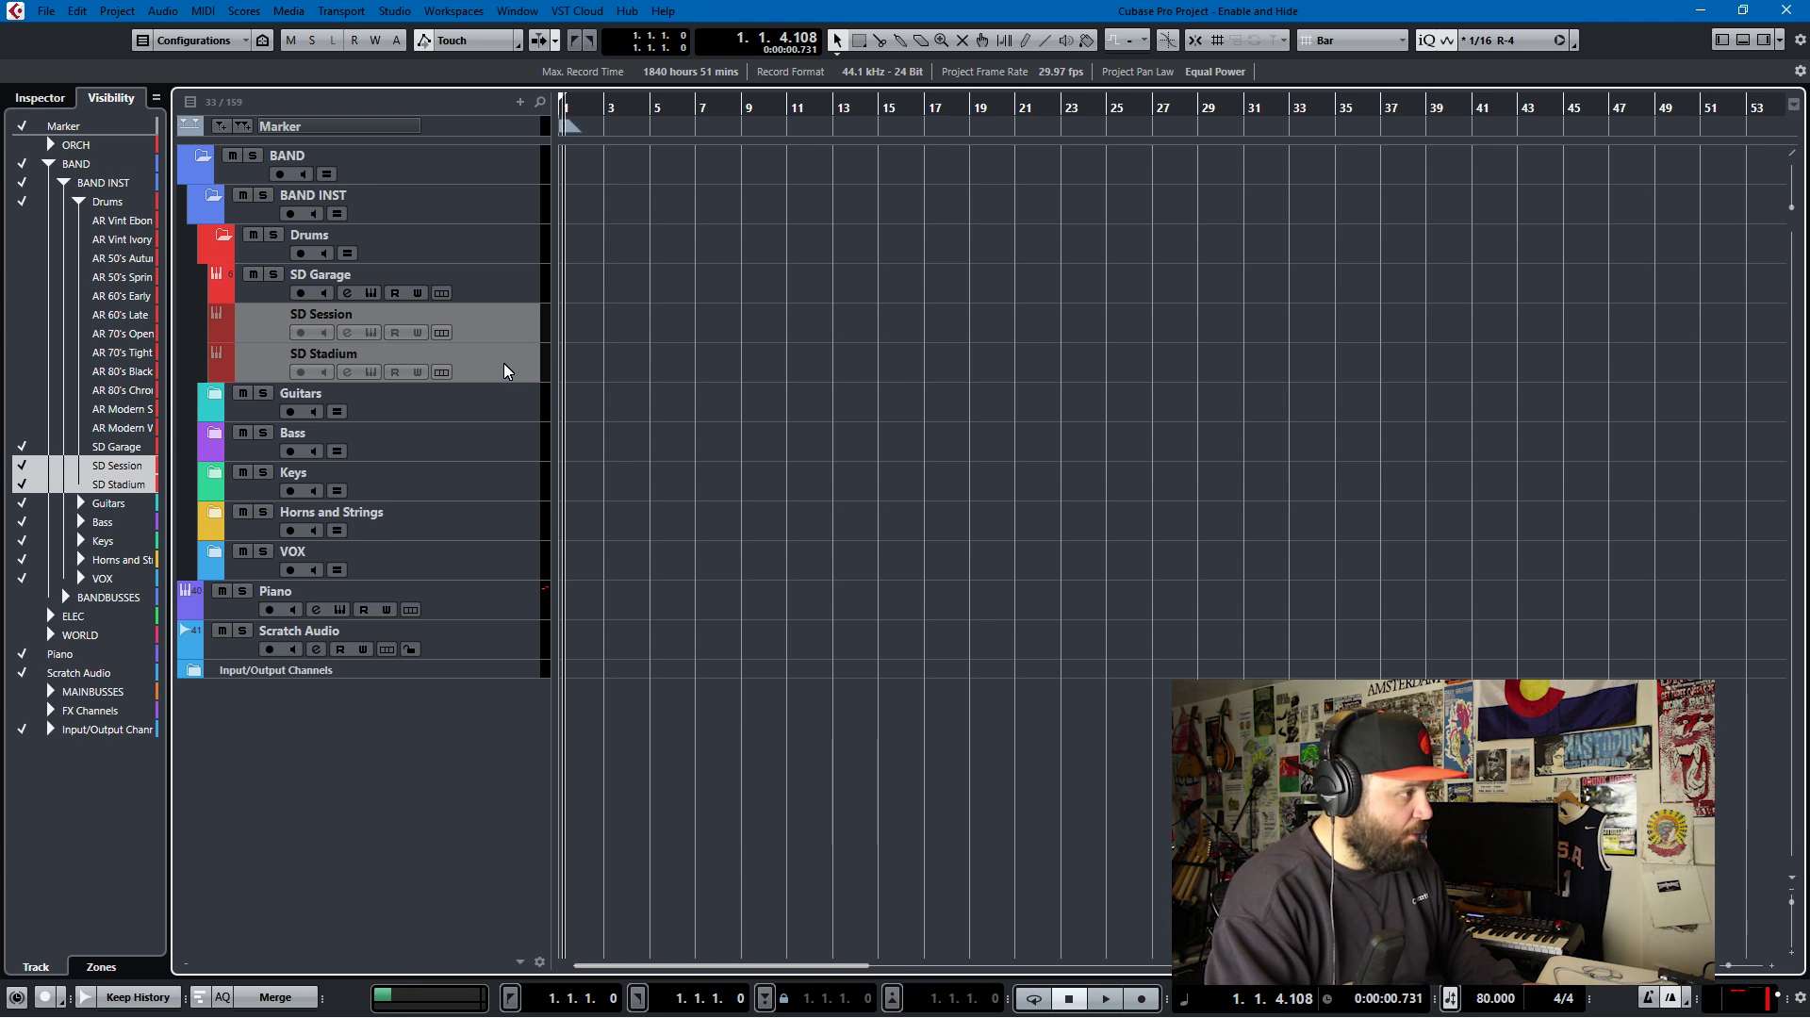
key(ctrl+h)
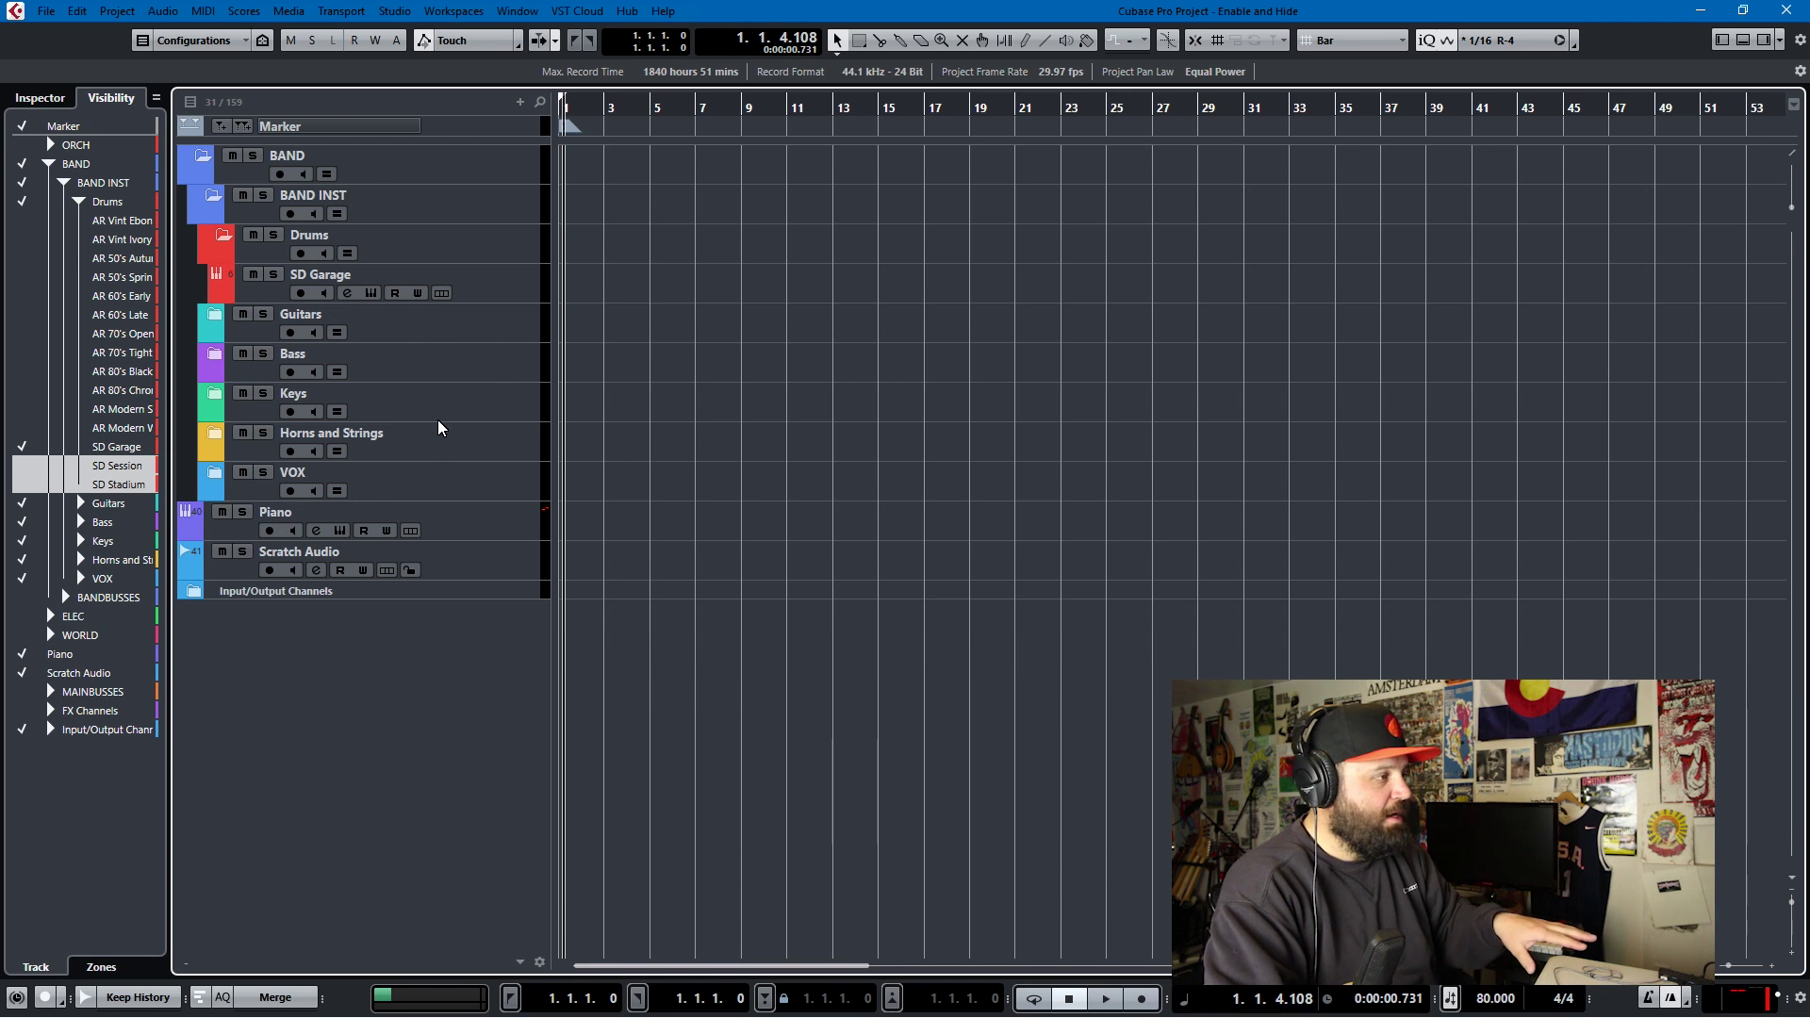
- Re-tick the twelve AR tracks in the Visibility tab, then select SD Garage and AR 70's Tight
click(122, 221)
shift+click(125, 423)
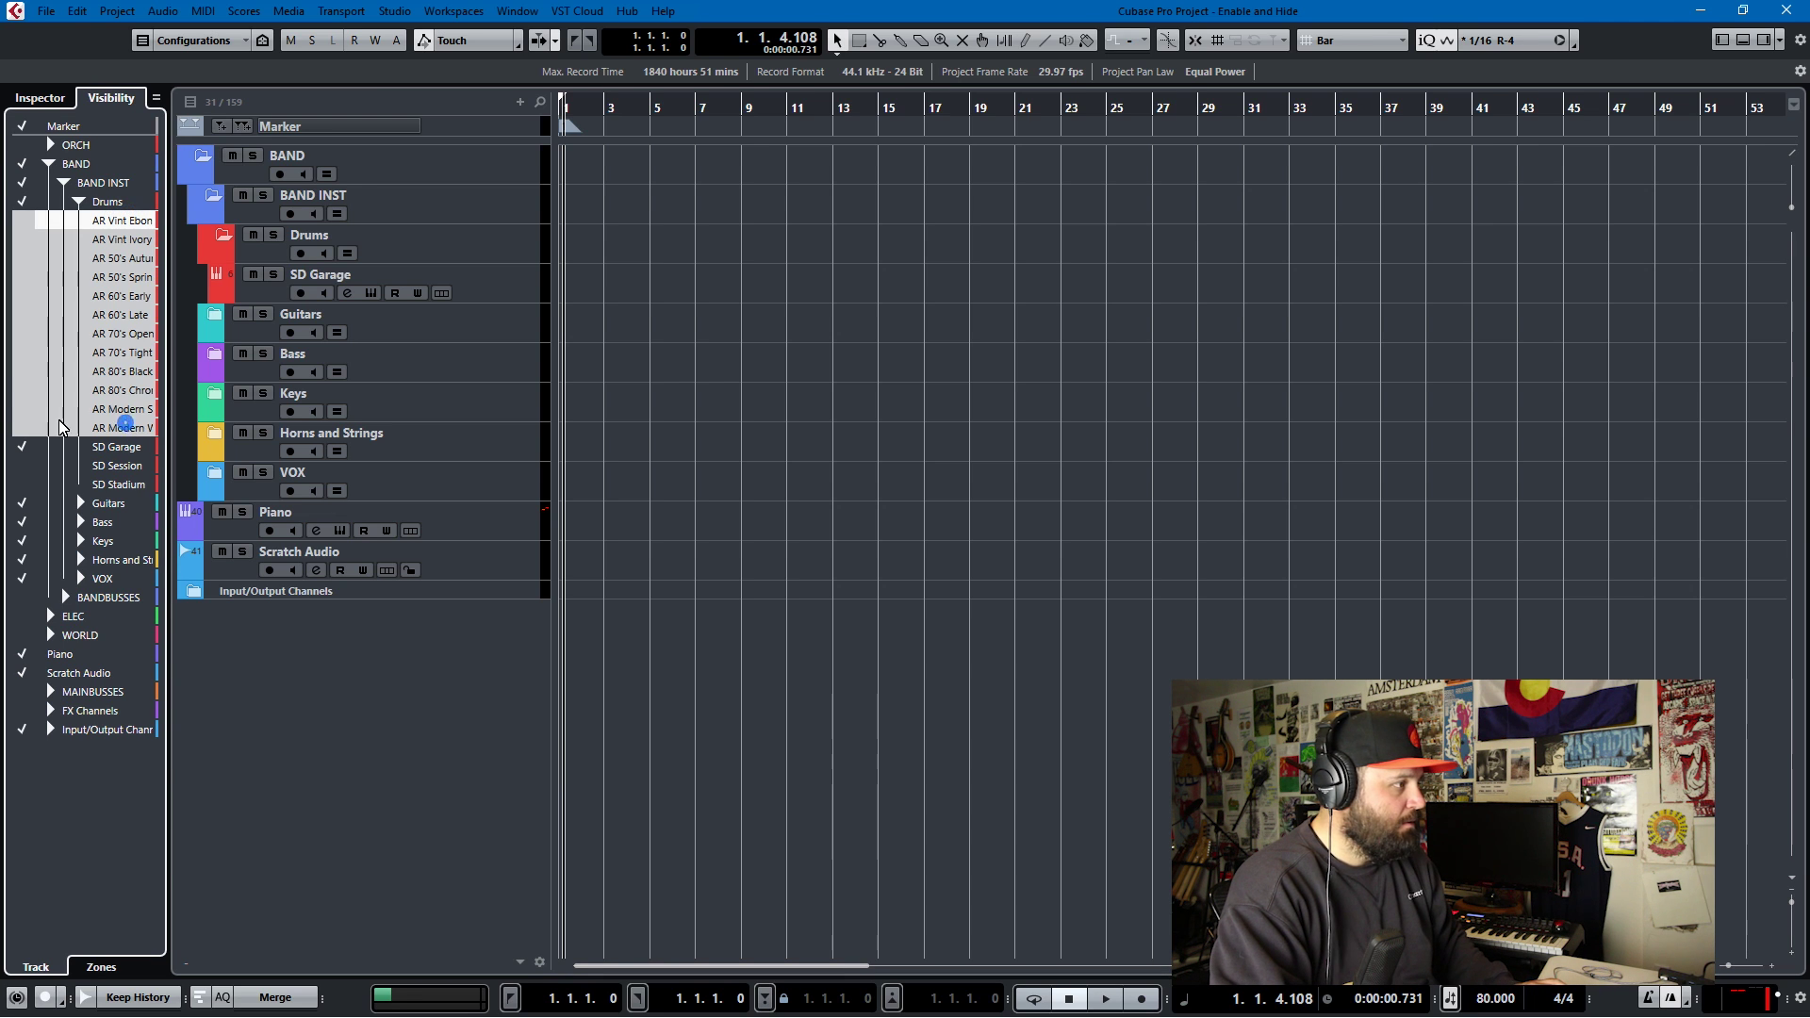
click(33, 352)
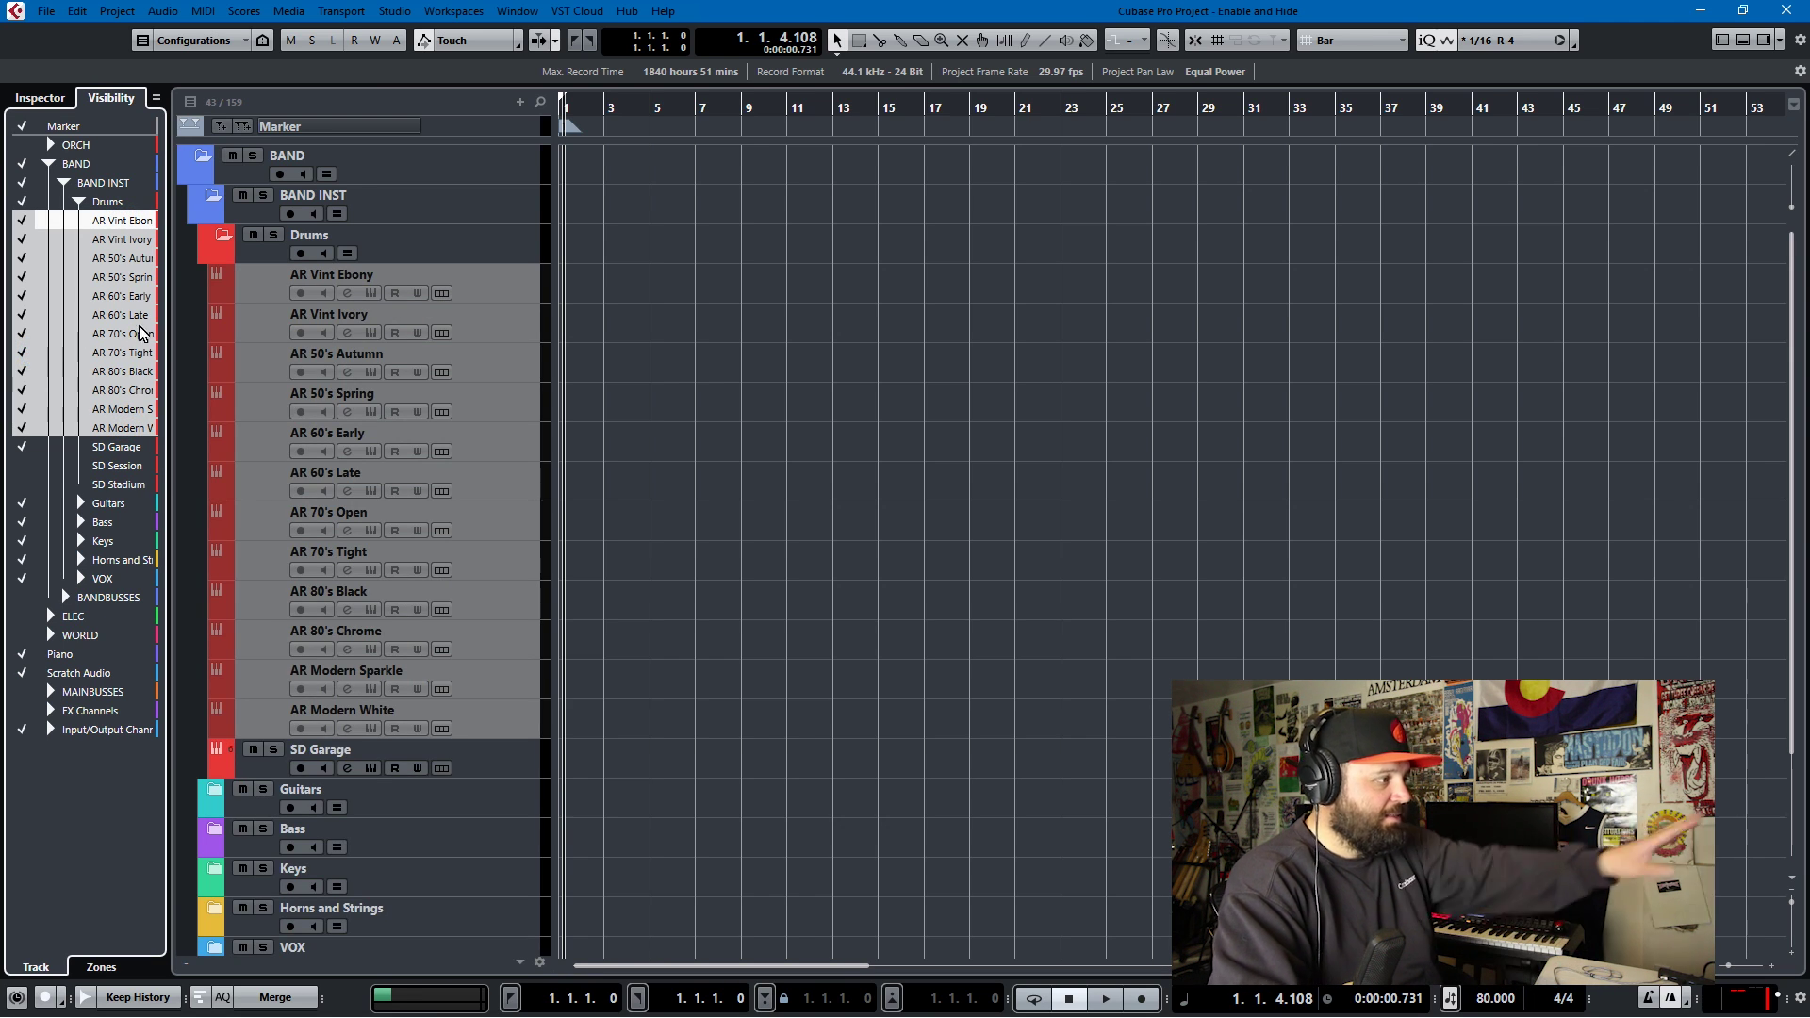
click(481, 769)
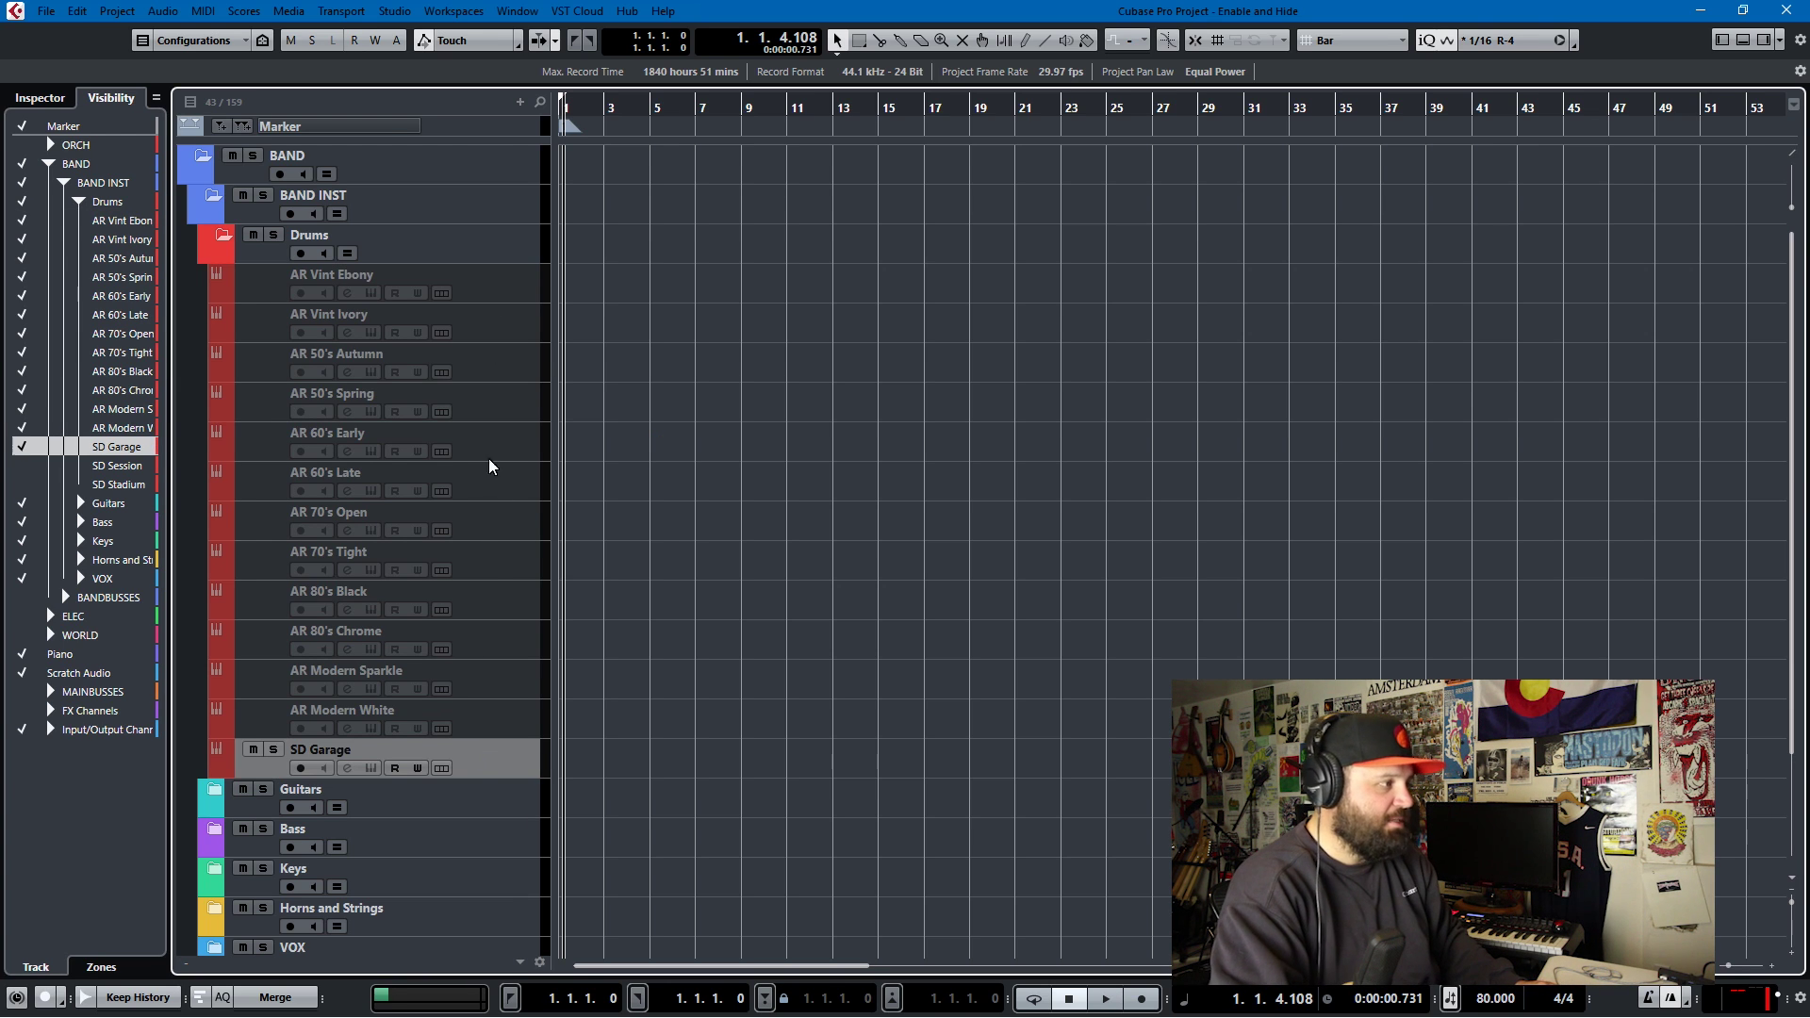
click(497, 573)
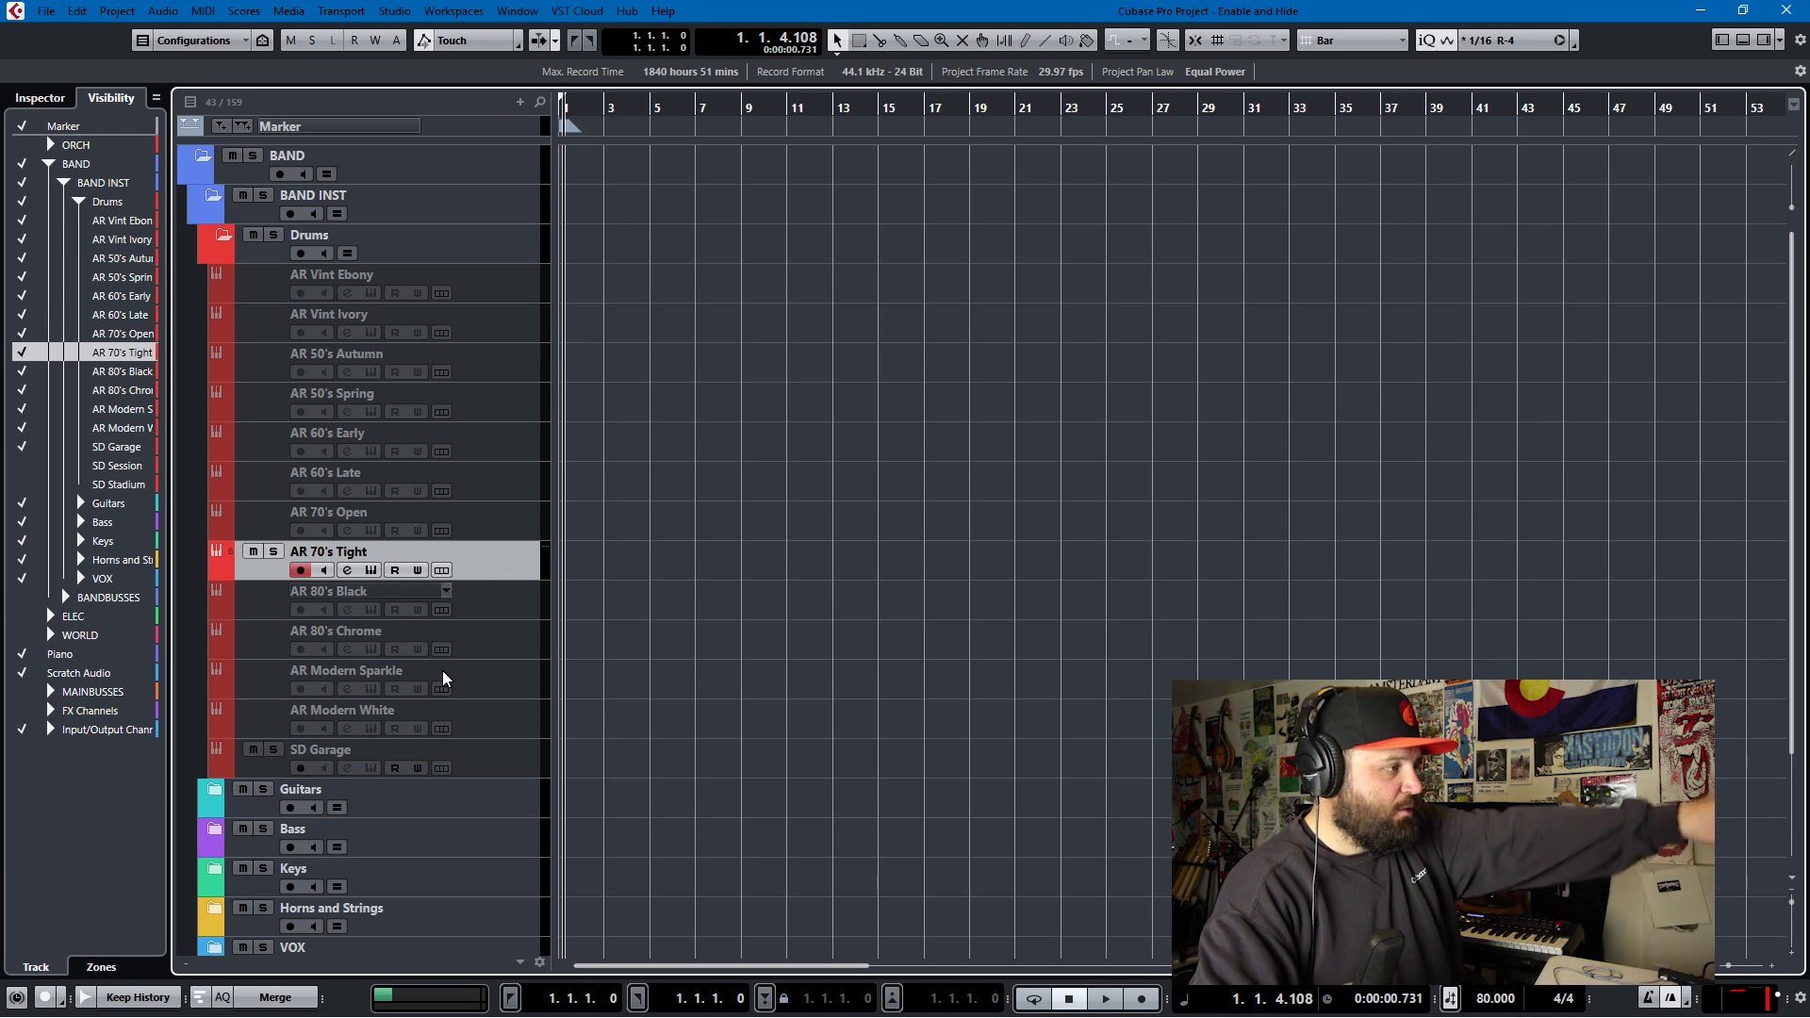
- Hide the seven tracks AR Vint Ebony through AR 70's Open
click(471, 522)
click(472, 279)
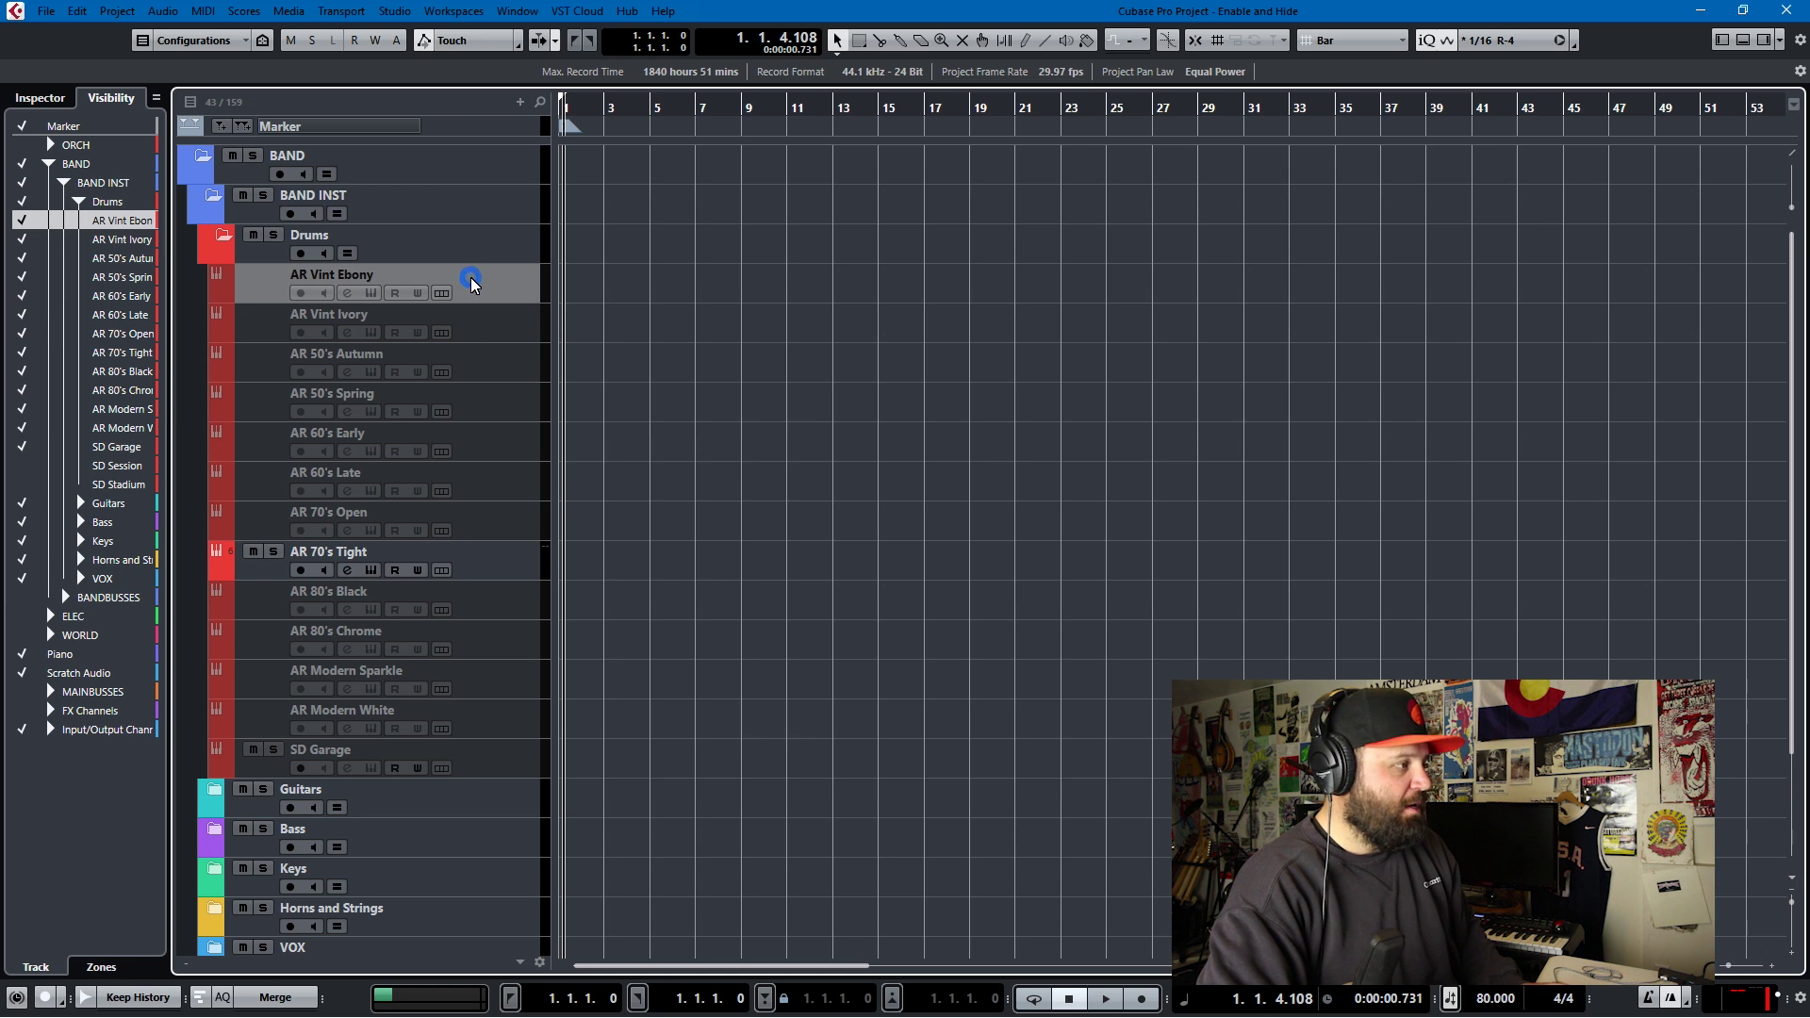
shift+click(498, 509)
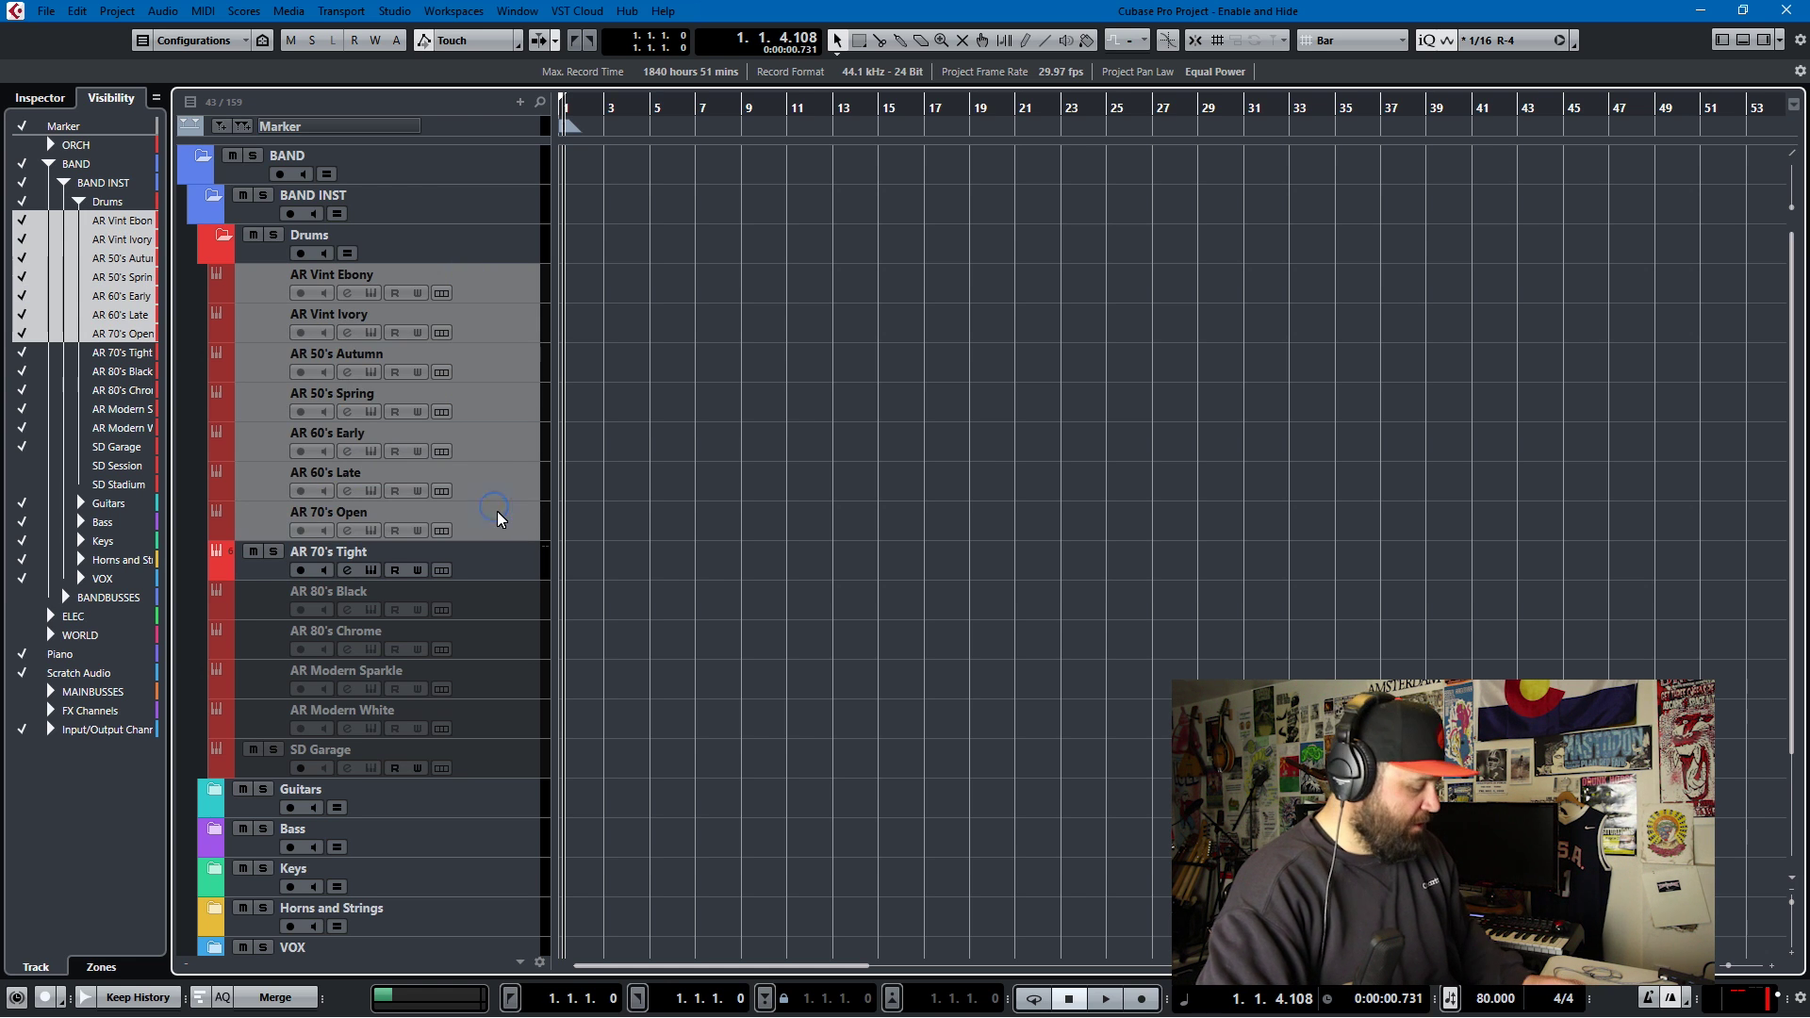
key(ctrl+h)
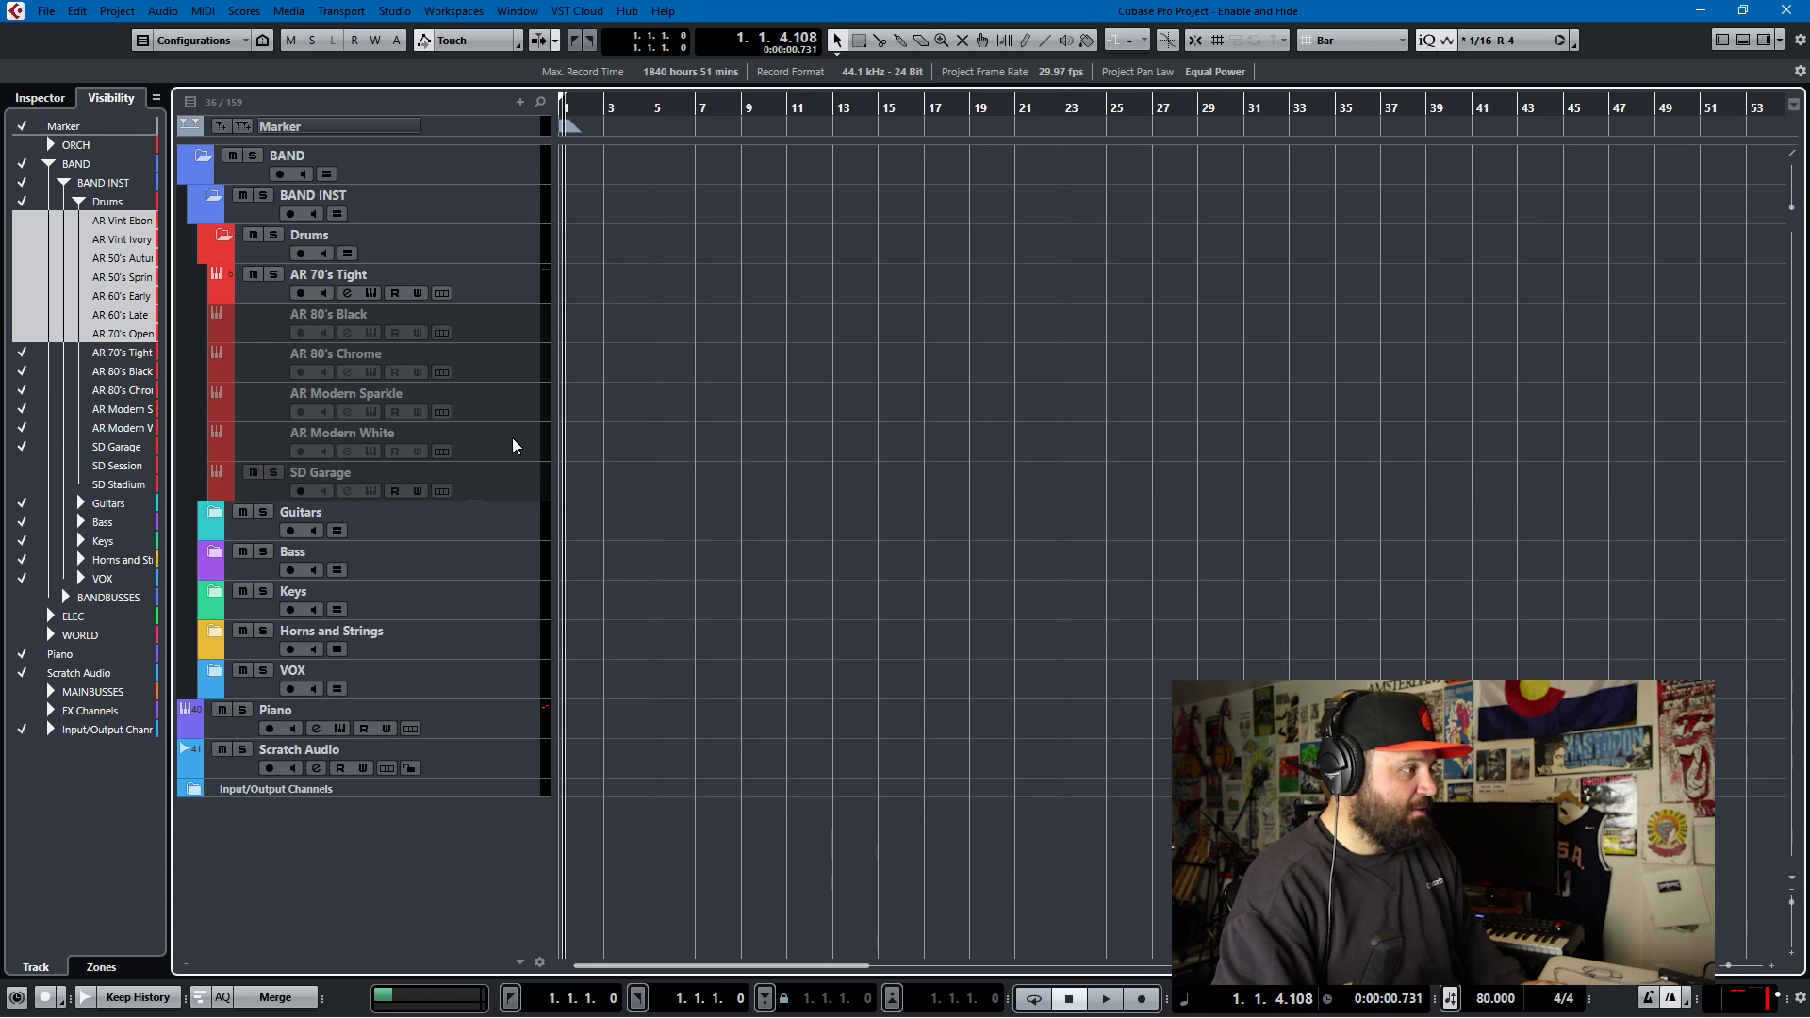
- Hide AR 80's Black through SD Garage, then re-show AR Vint Ebony through AR 70's Open
click(491, 450)
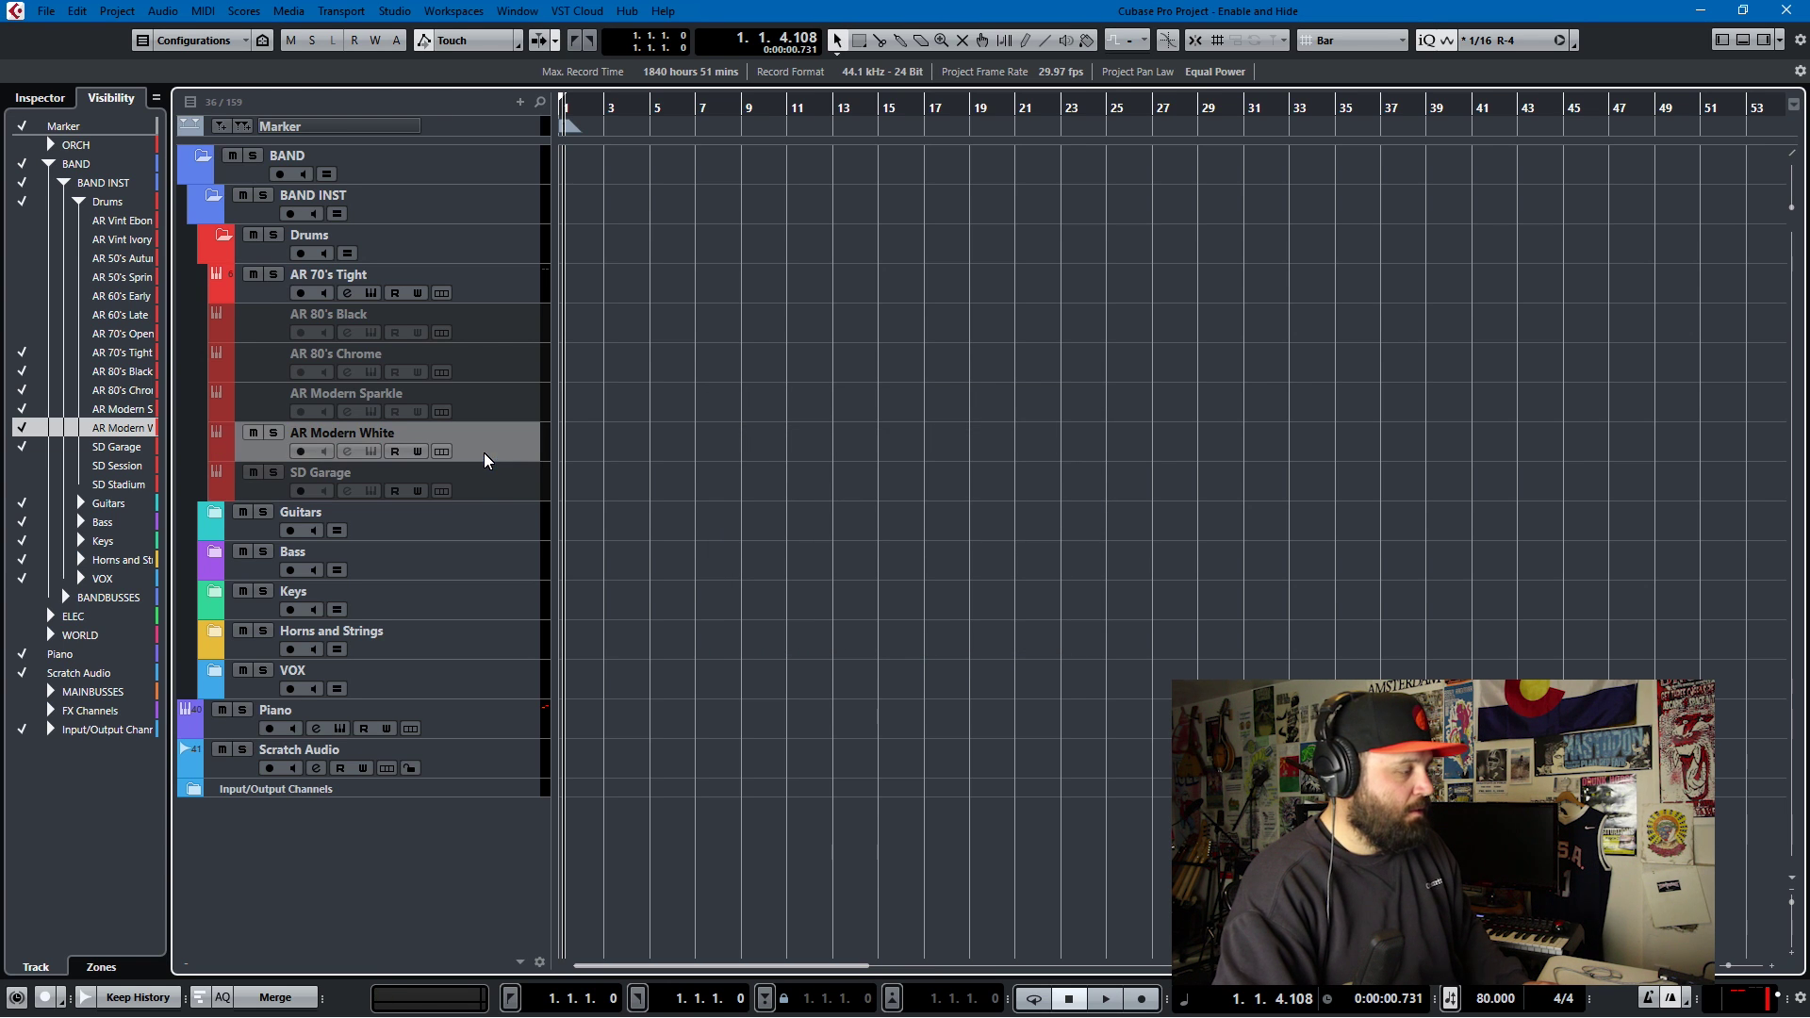
click(494, 315)
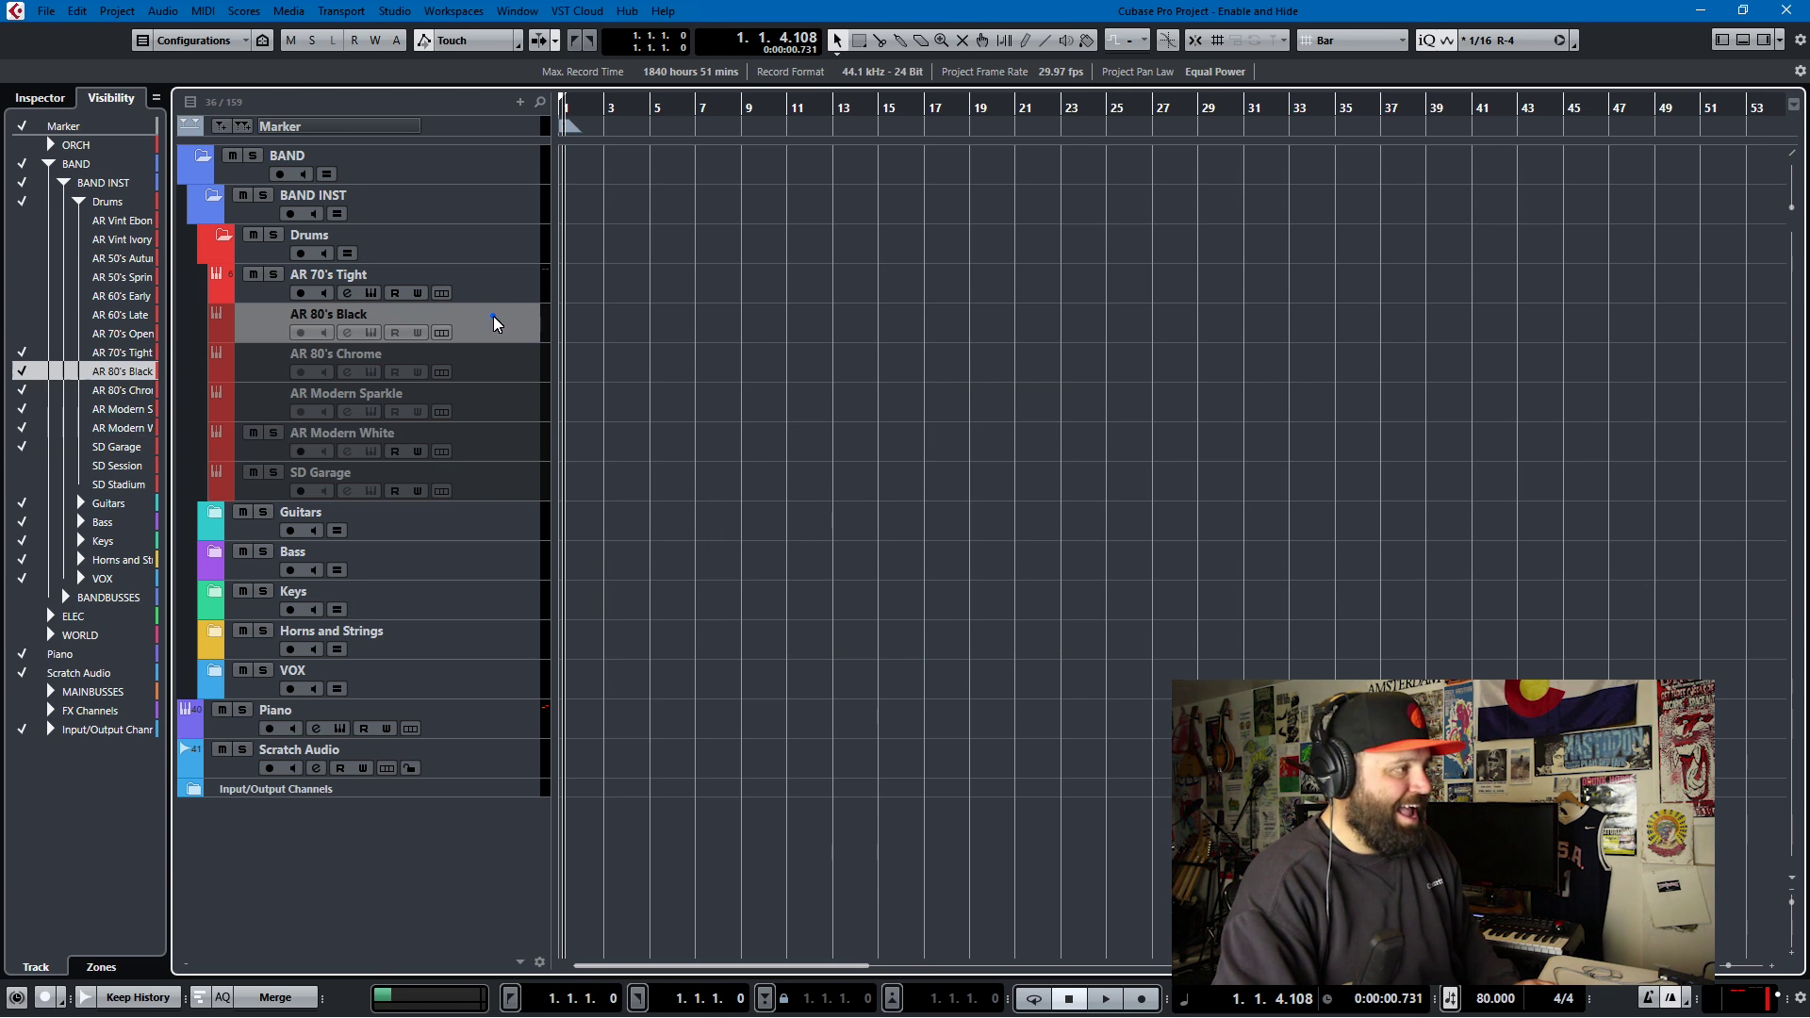
shift+click(489, 475)
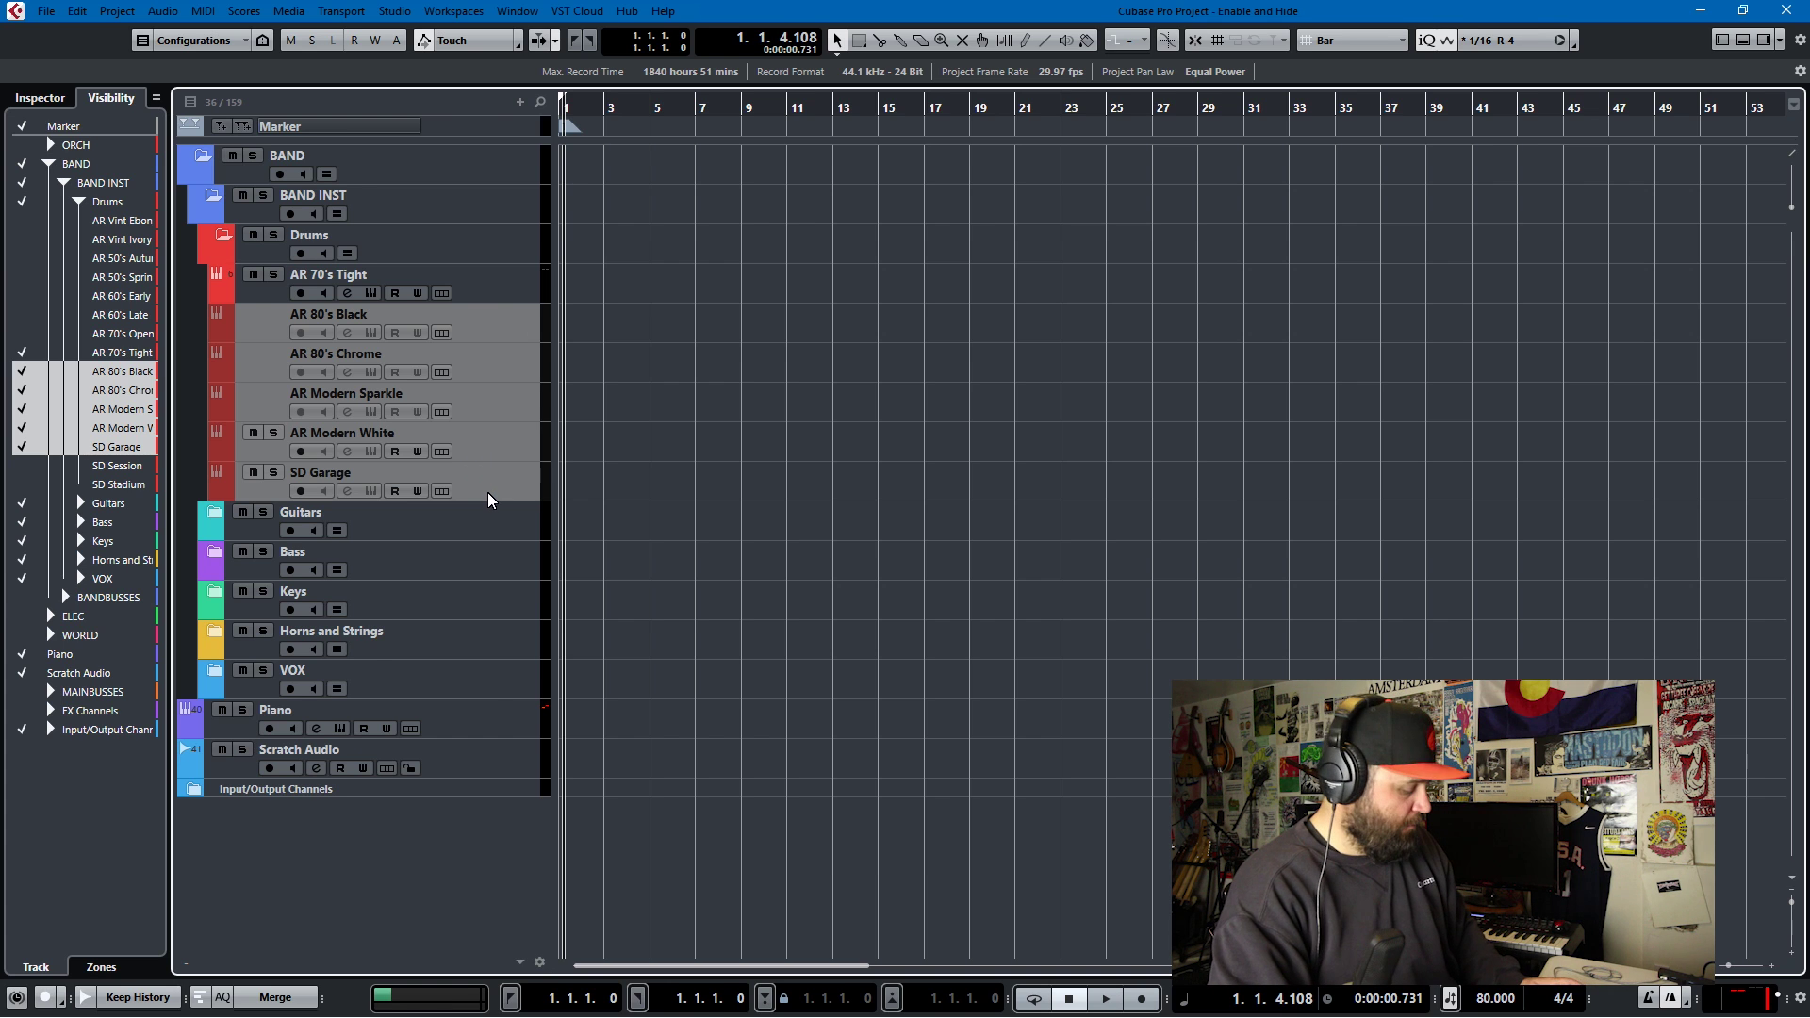
key(ctrl+h)
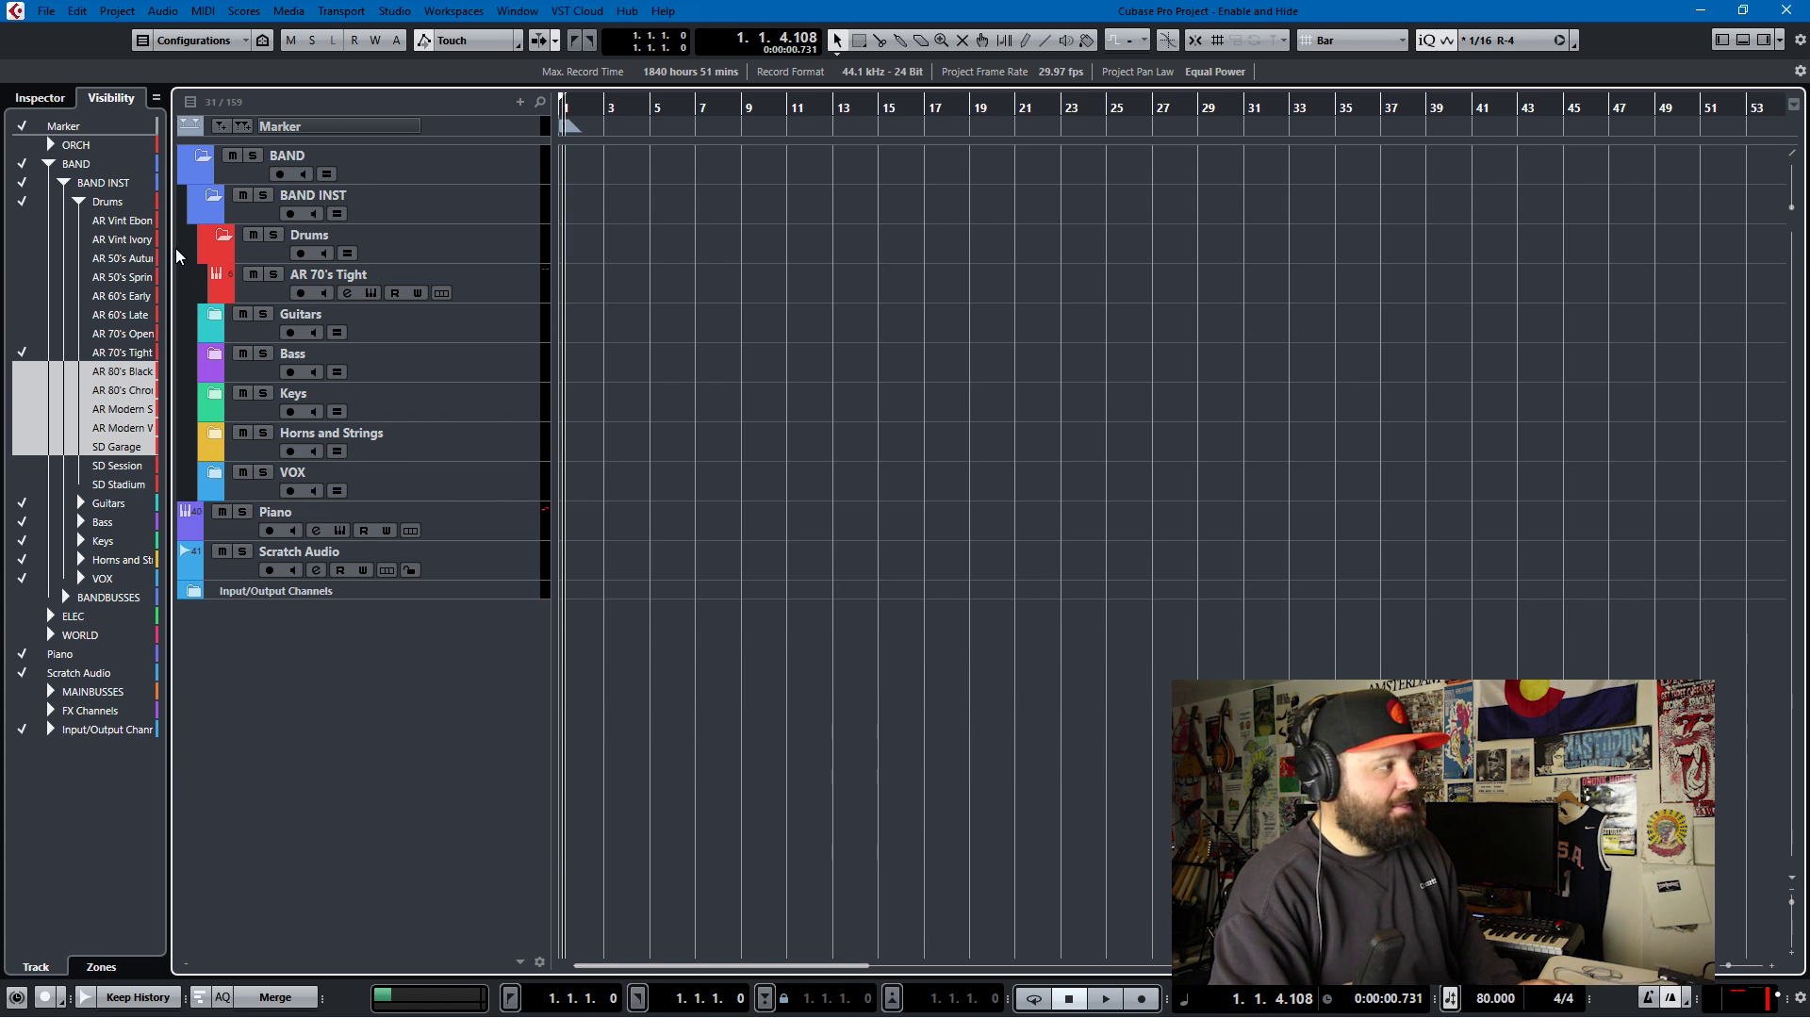
drag(100, 223, 127, 326)
click(21, 285)
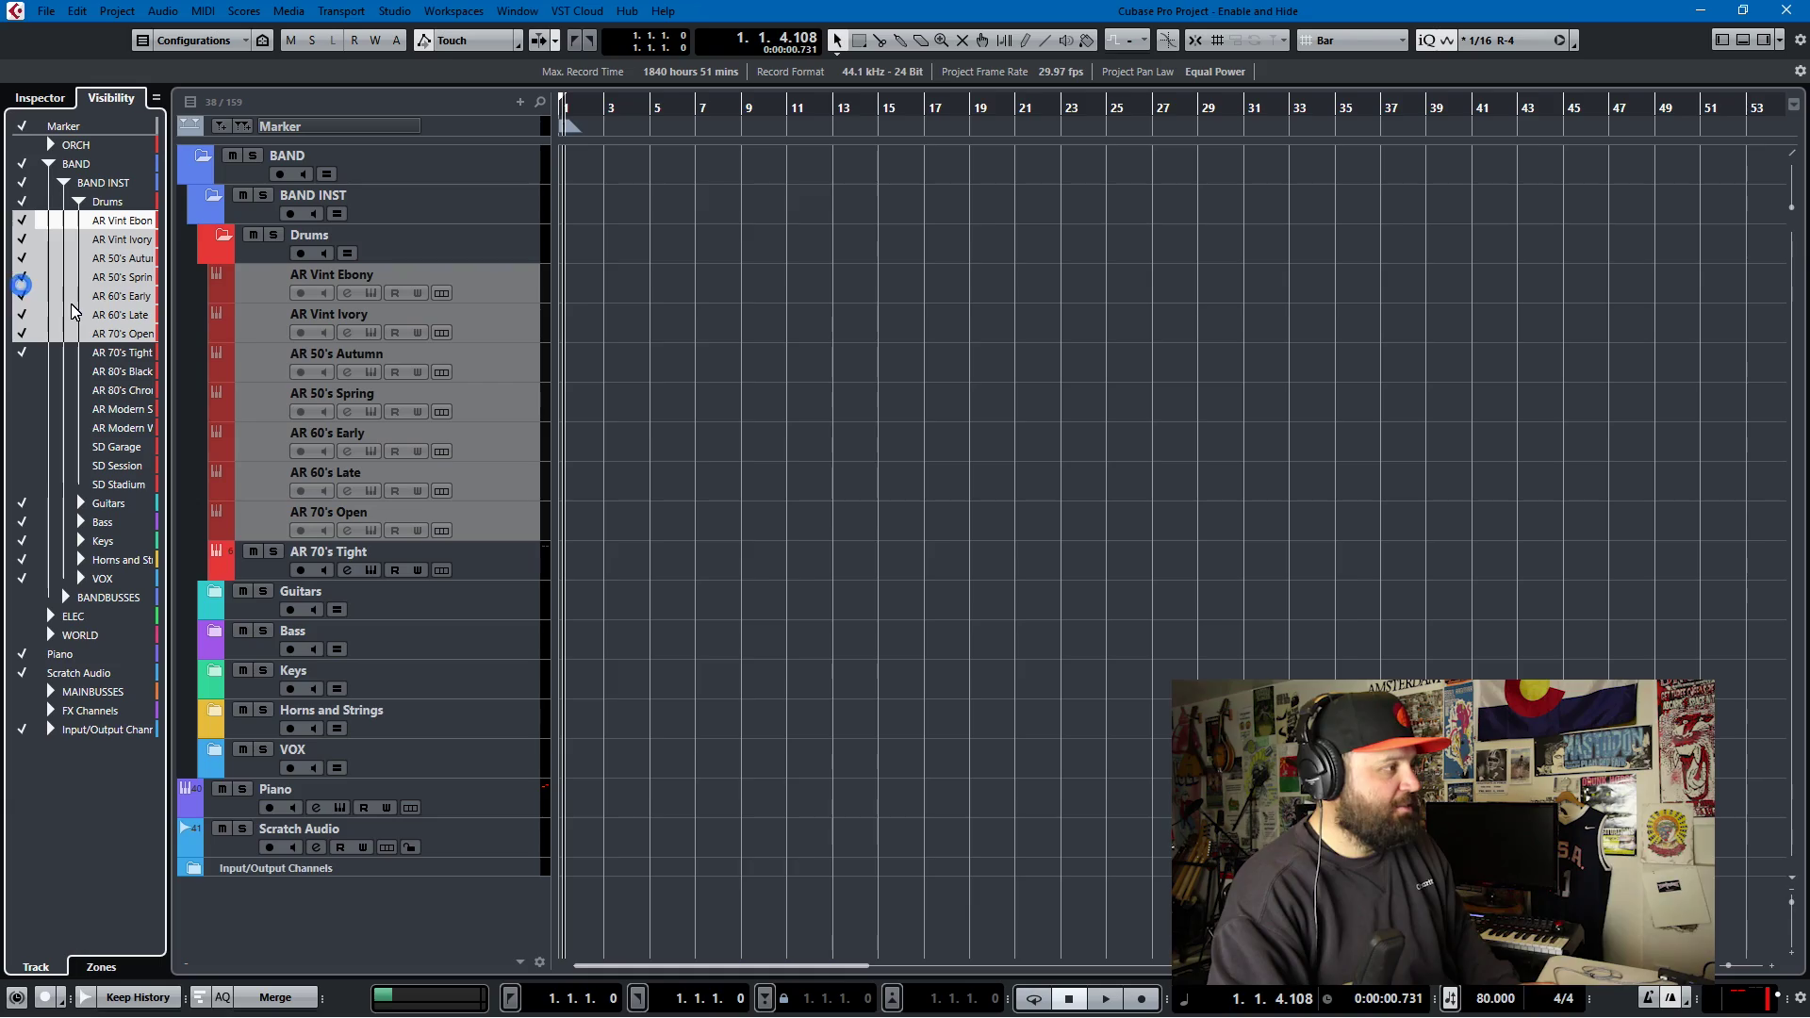